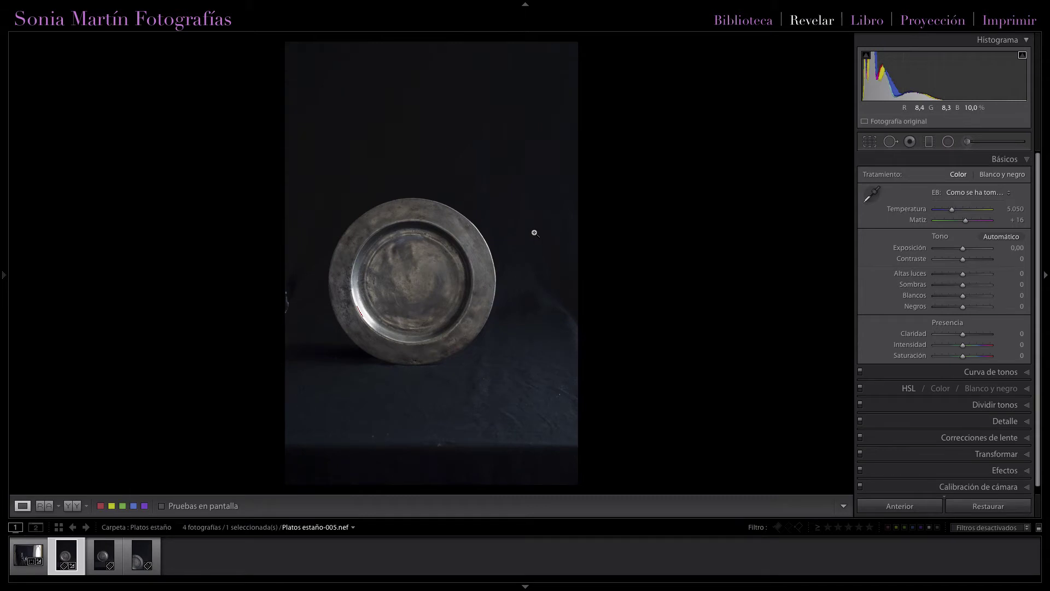
Step: Lay a crop frame with thirds grid over the plate photo and hide the toolbar
click(870, 142)
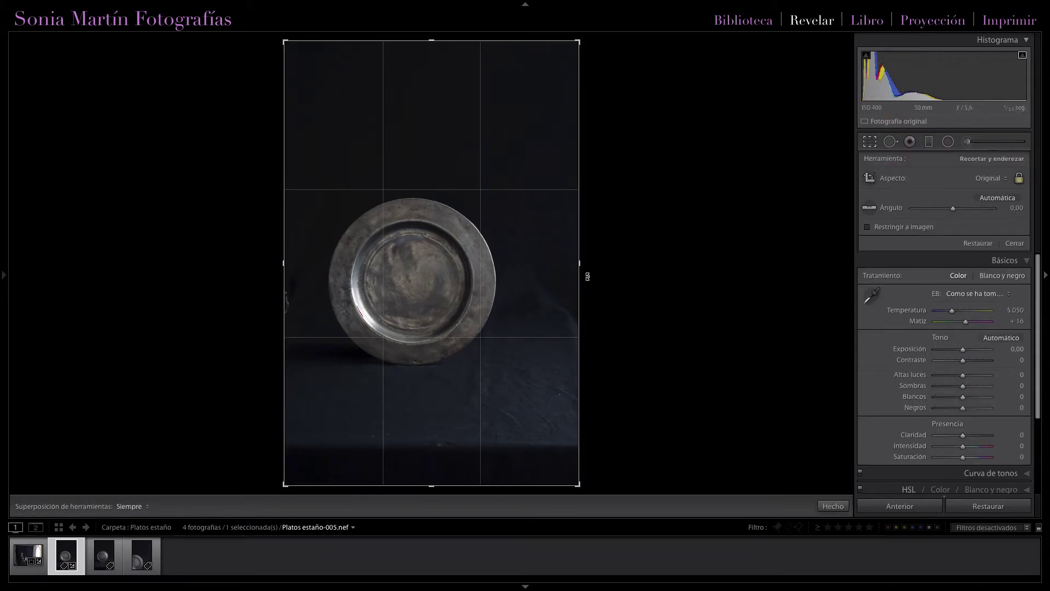
key(t)
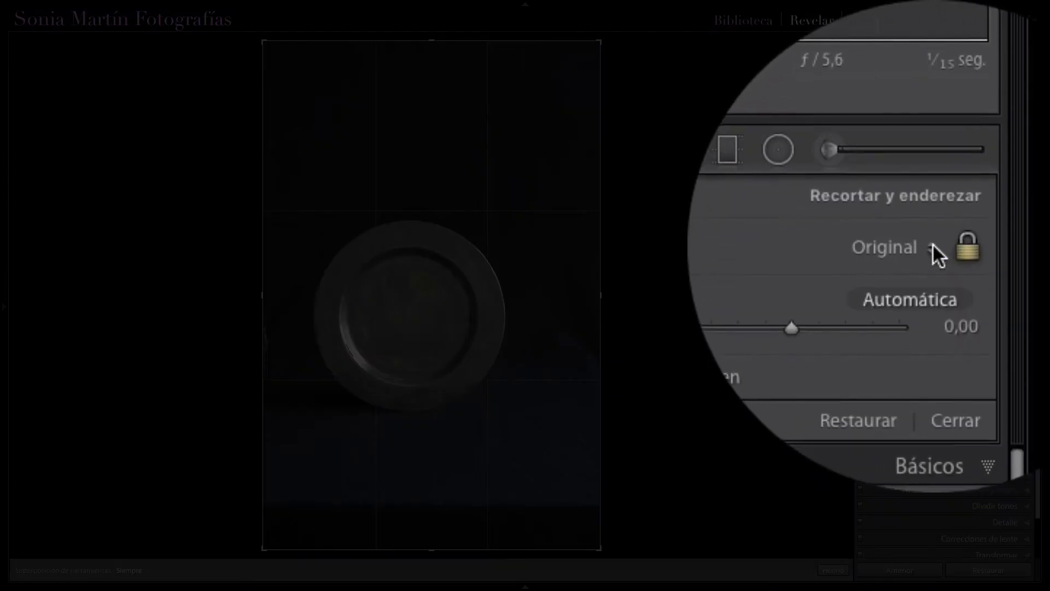
Step: Lock the crop to 1 x 1, frame the square tightly around the plate, and apply it
click(933, 246)
click(899, 246)
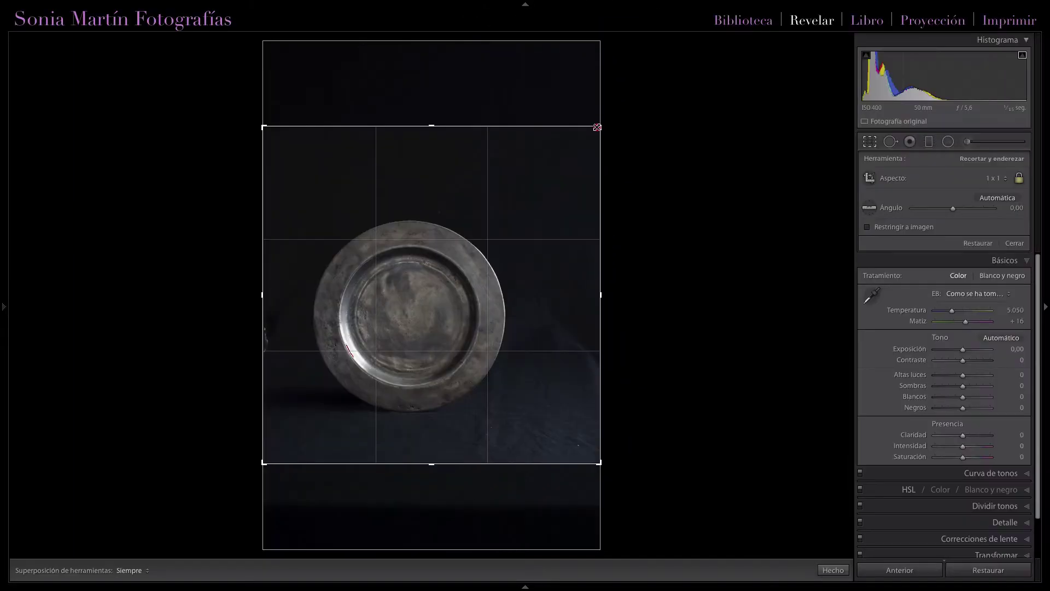
drag(598, 126, 568, 158)
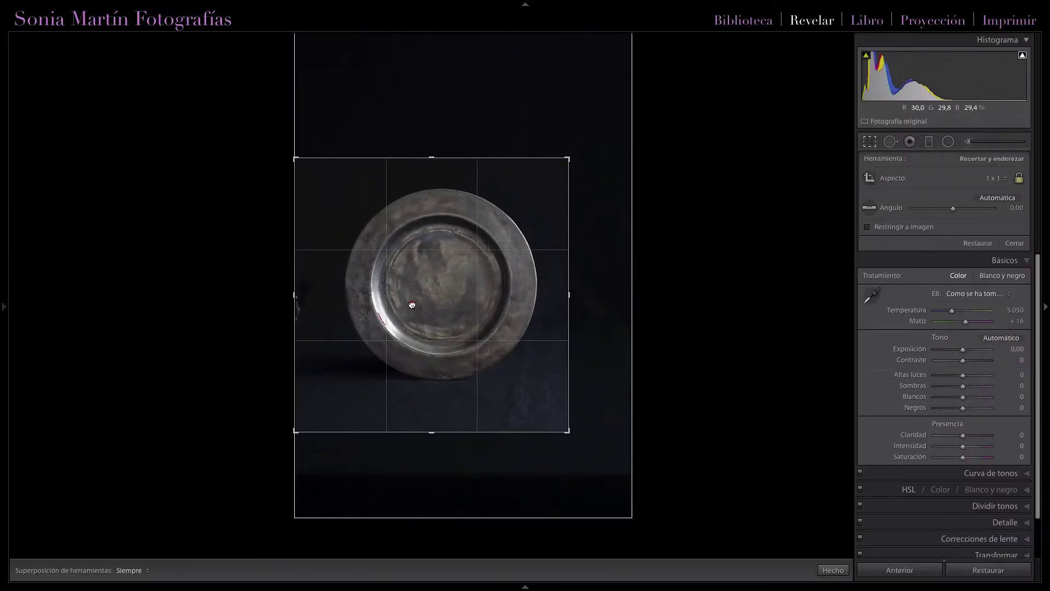
drag(411, 304, 390, 318)
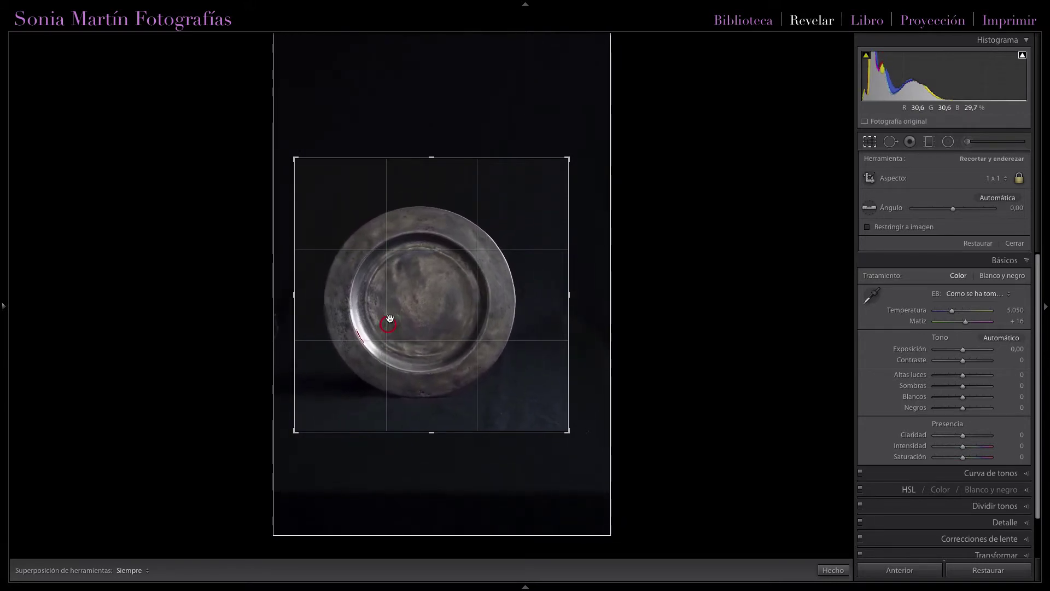
drag(567, 160, 541, 187)
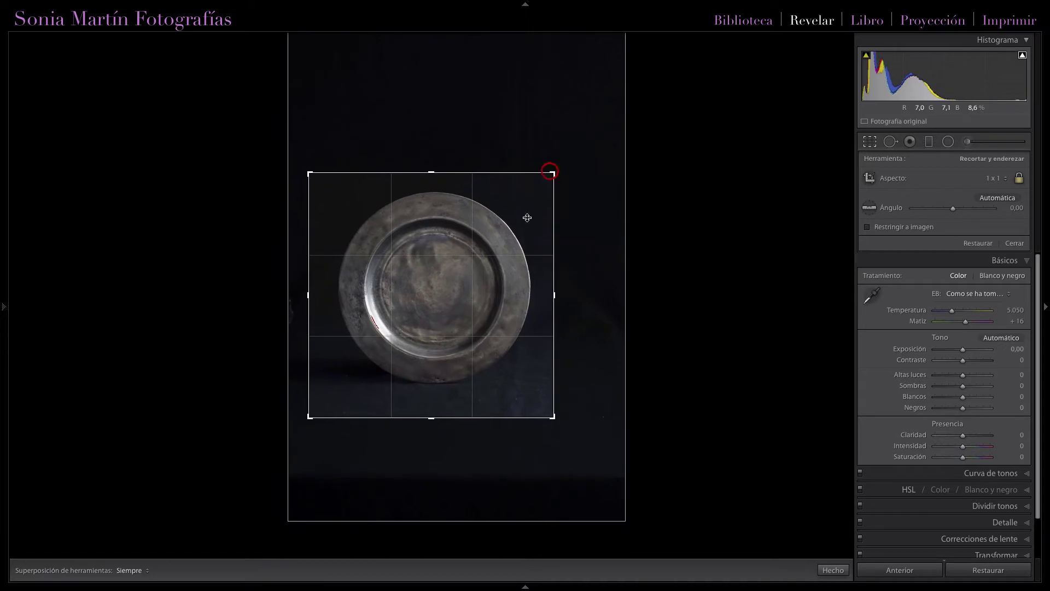
drag(469, 301, 465, 306)
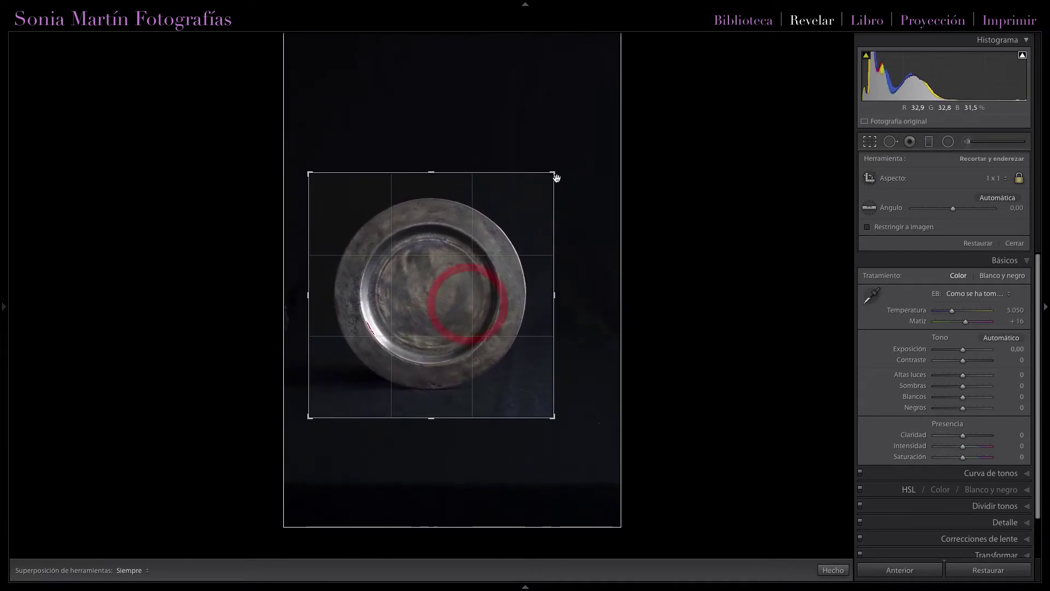
drag(555, 175, 559, 165)
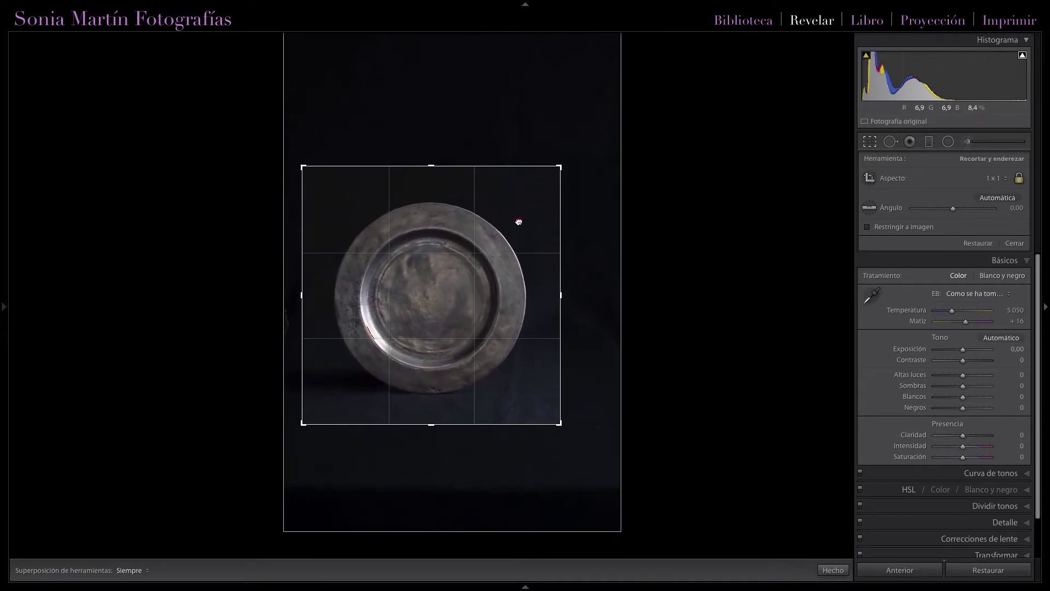
drag(519, 221, 516, 217)
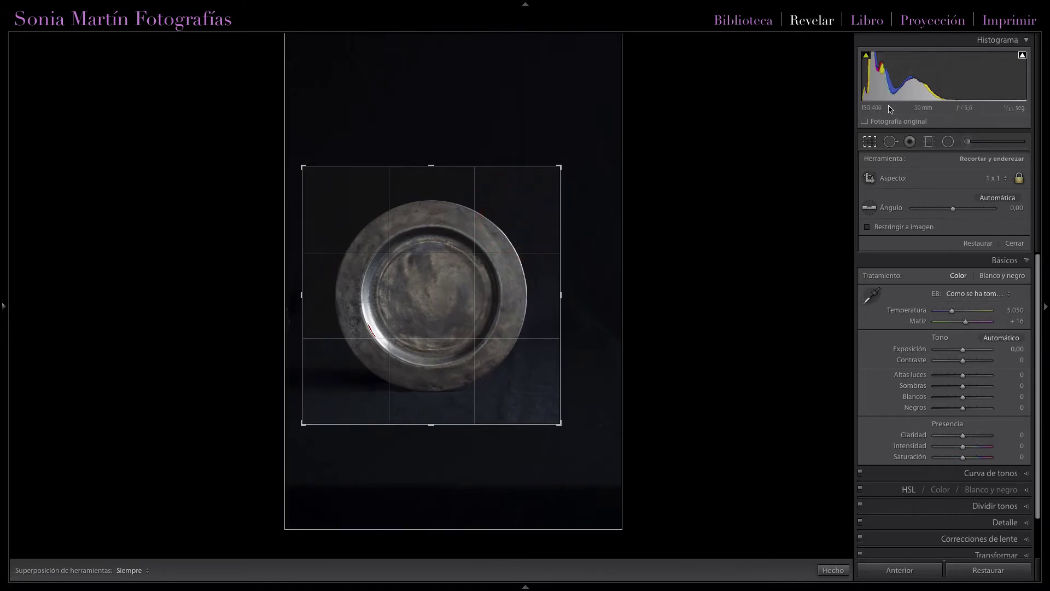
click(872, 143)
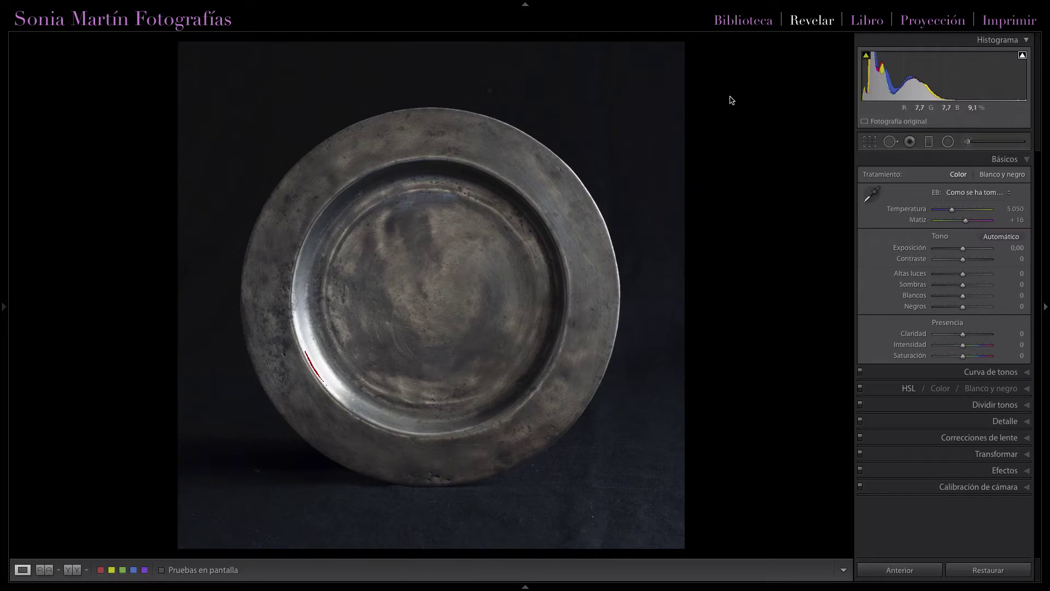
Step: Try Auto, then sample the plate rim for Custom 5.050 / +16 white balance; reset Highlights to 0
click(1008, 193)
click(1000, 200)
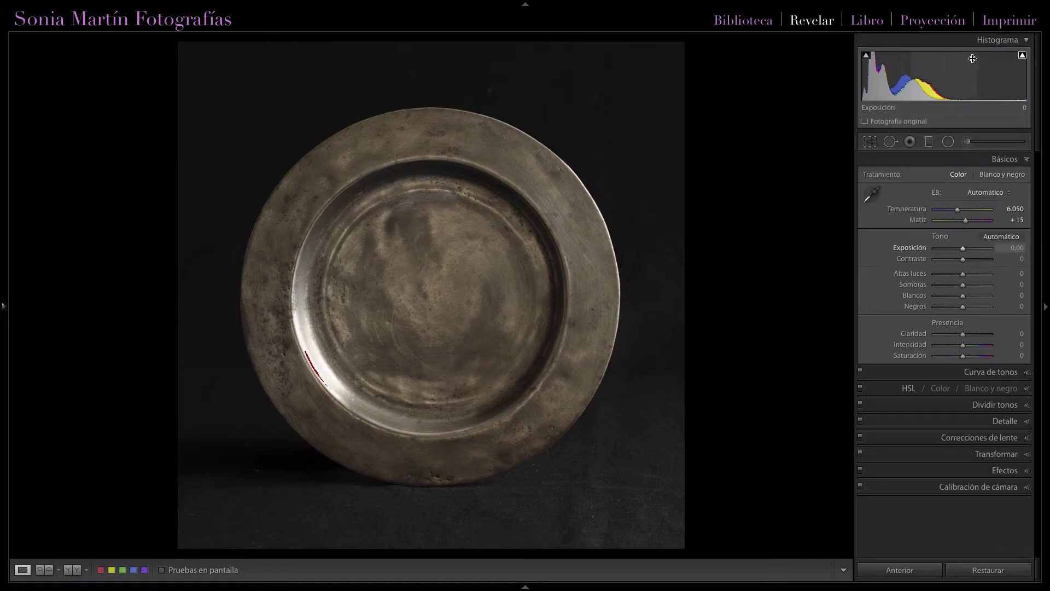
click(871, 193)
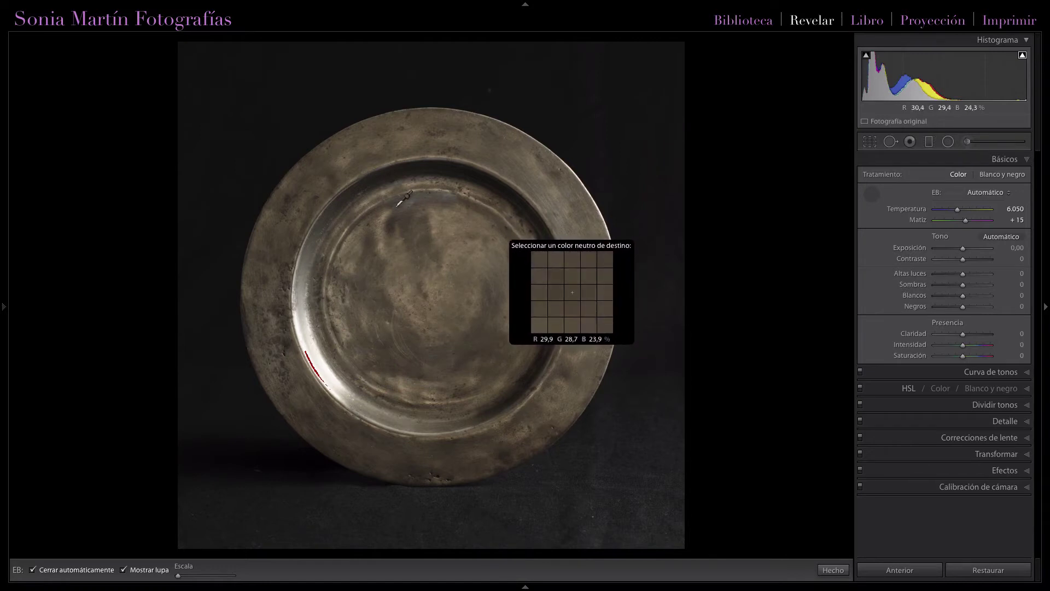
click(347, 159)
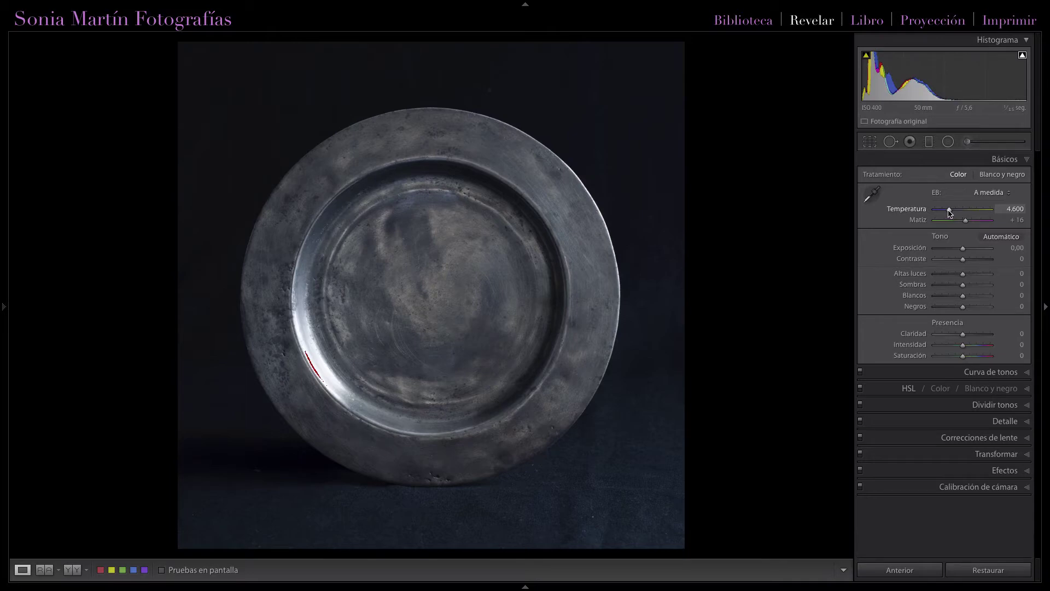
drag(949, 210, 951, 210)
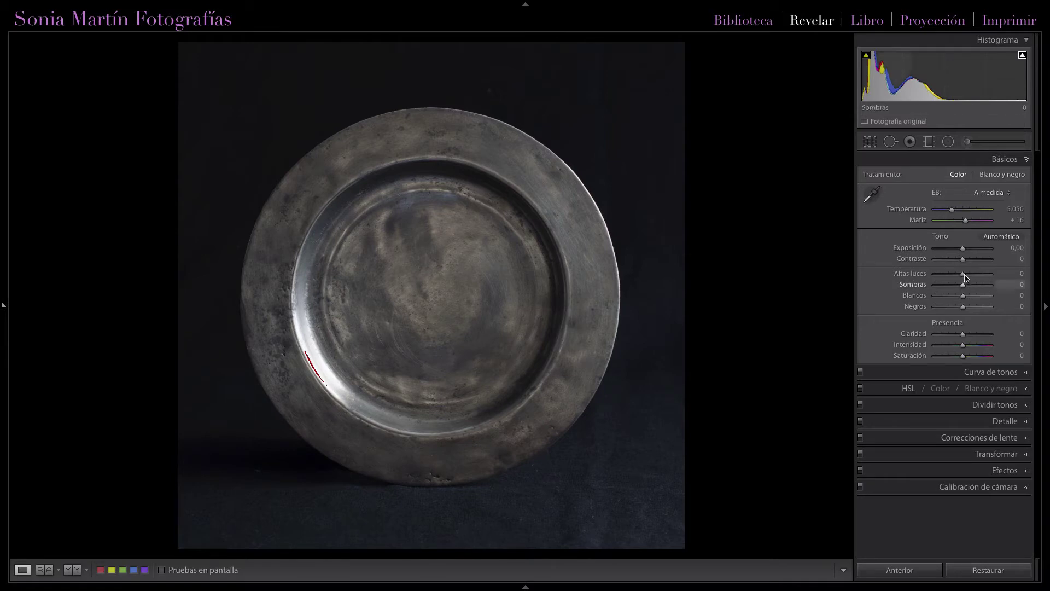
drag(962, 276, 955, 275)
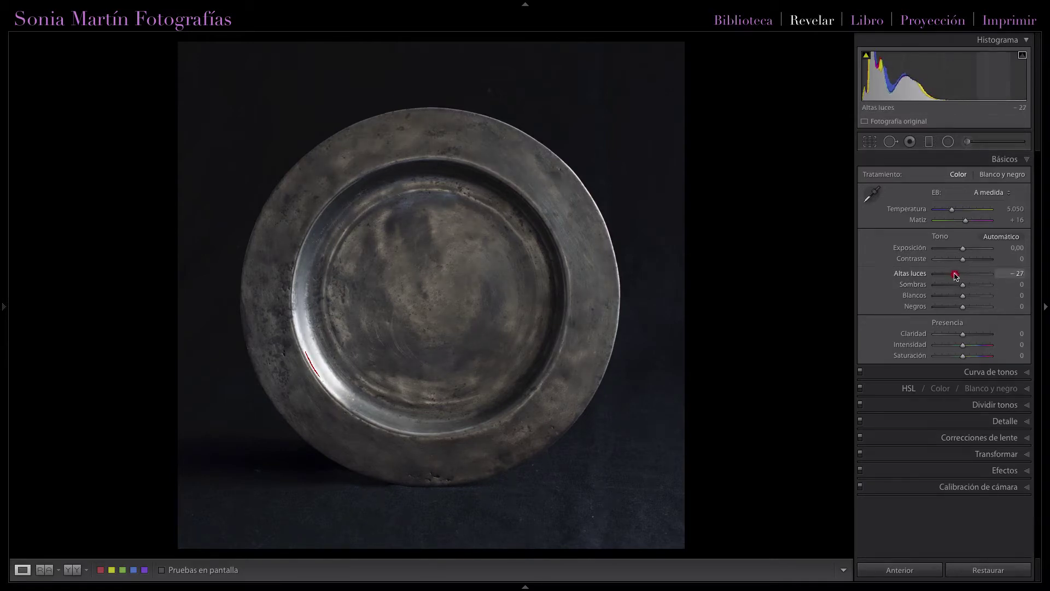
double_click(912, 273)
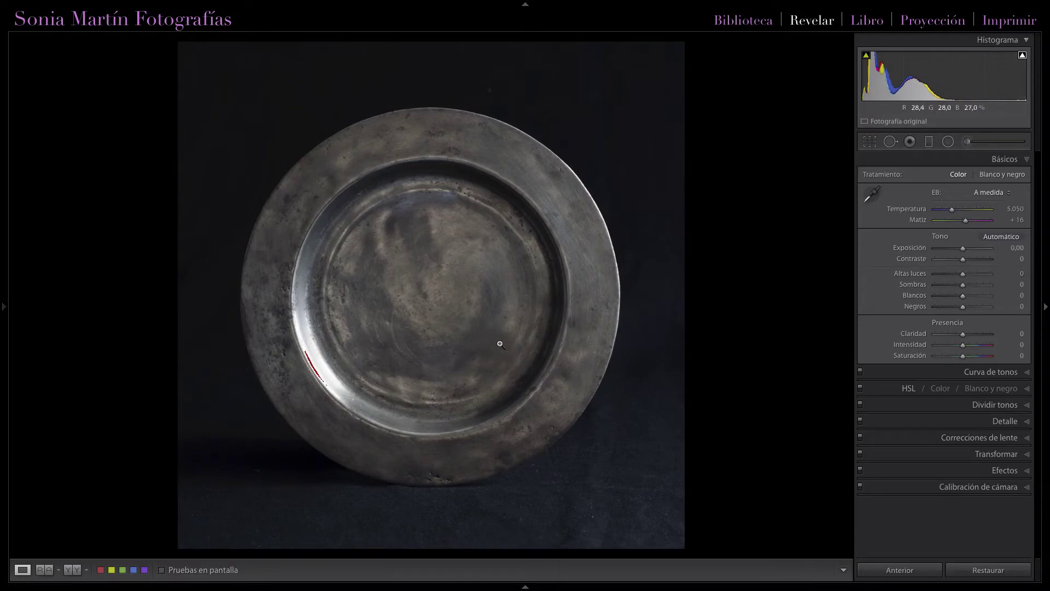
Step: Paint a −32 highlights brush, exposure reset to 0, along the plate's bright left inner rim
click(967, 142)
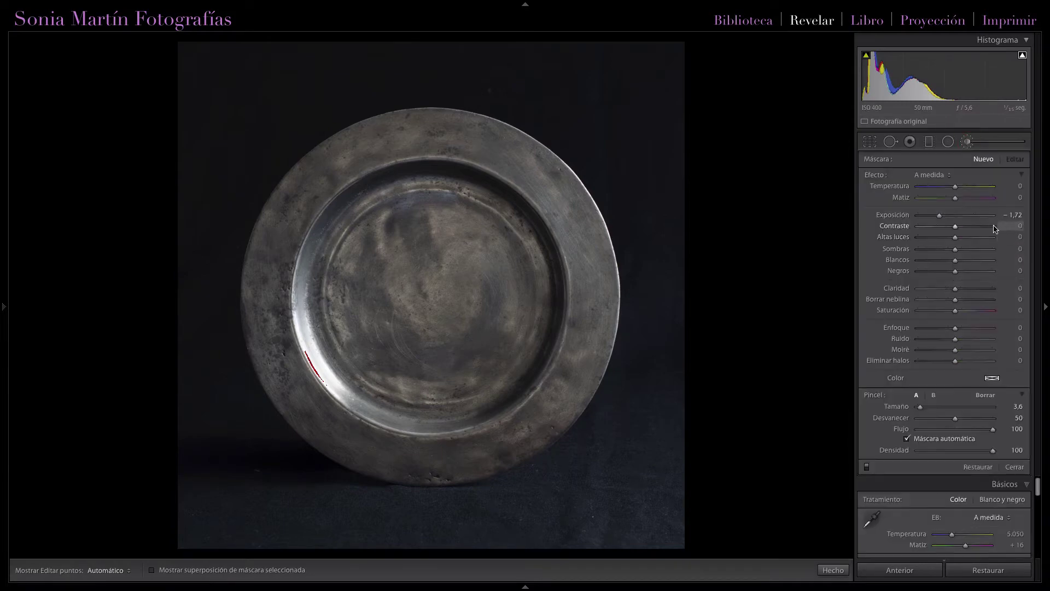
double_click(875, 175)
drag(955, 237, 943, 237)
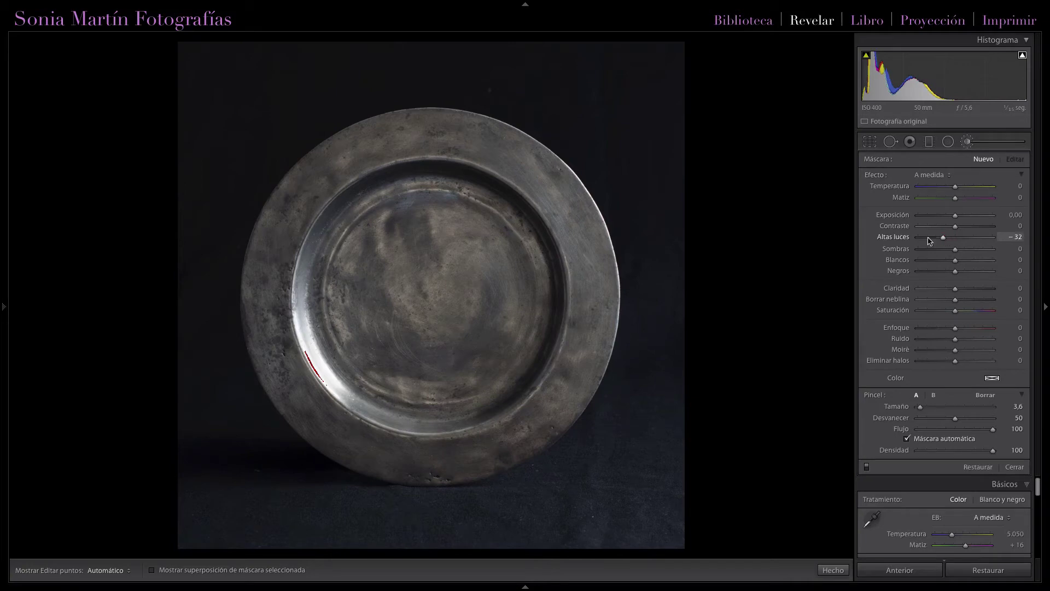
drag(920, 407, 927, 409)
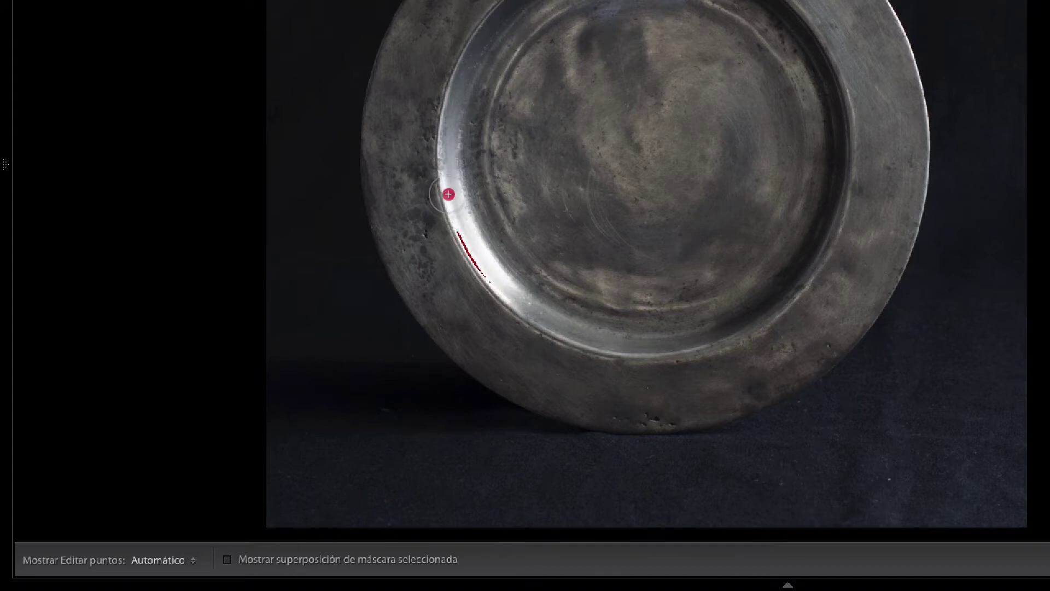
key(h)
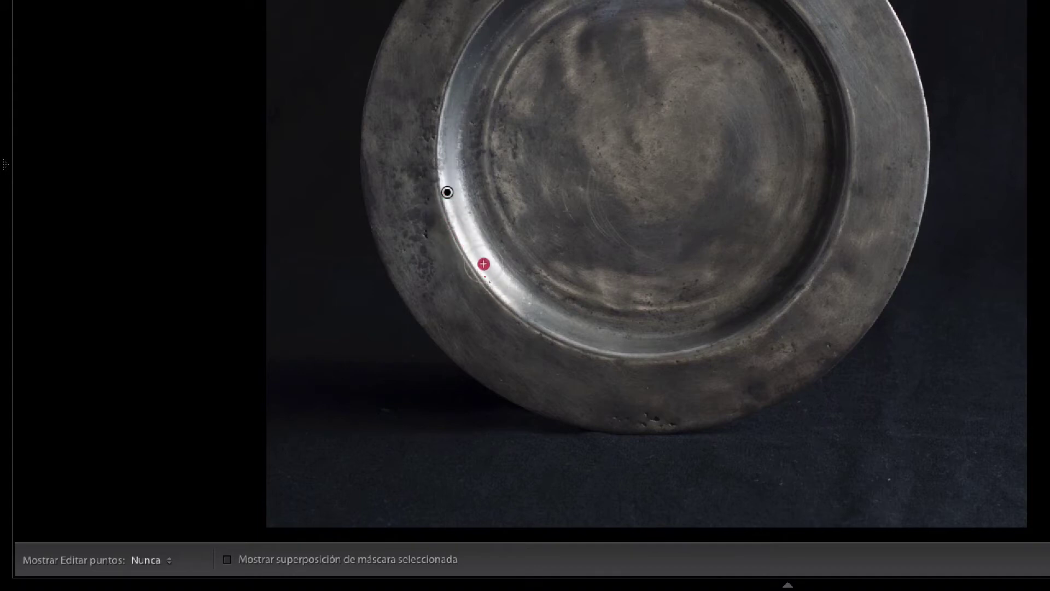
key(h)
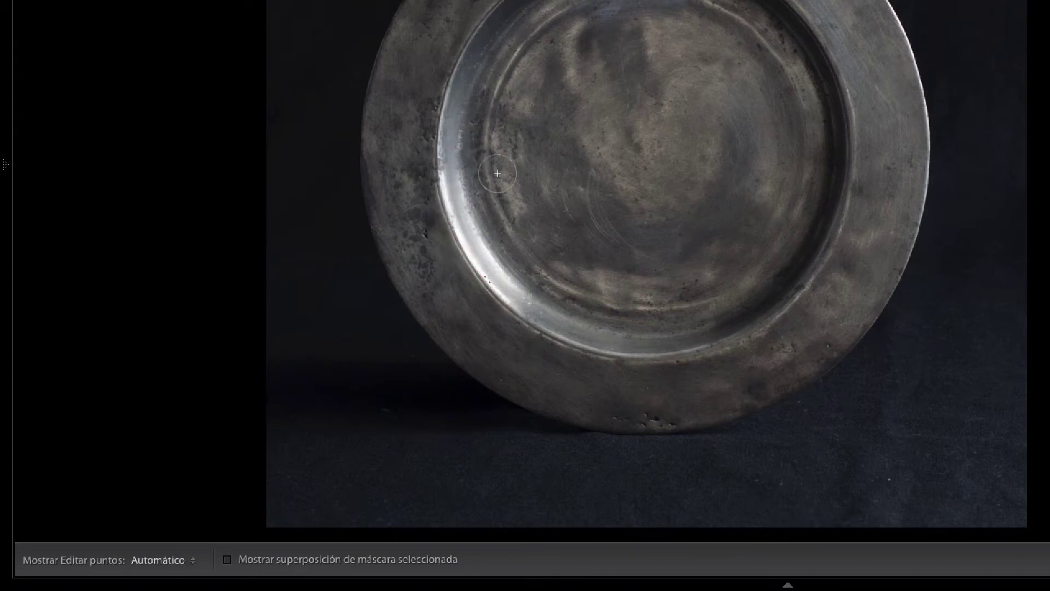
mouse_move(447, 191)
mouse_down()
mouse_move(485, 273)
mouse_move(457, 235)
mouse_up()
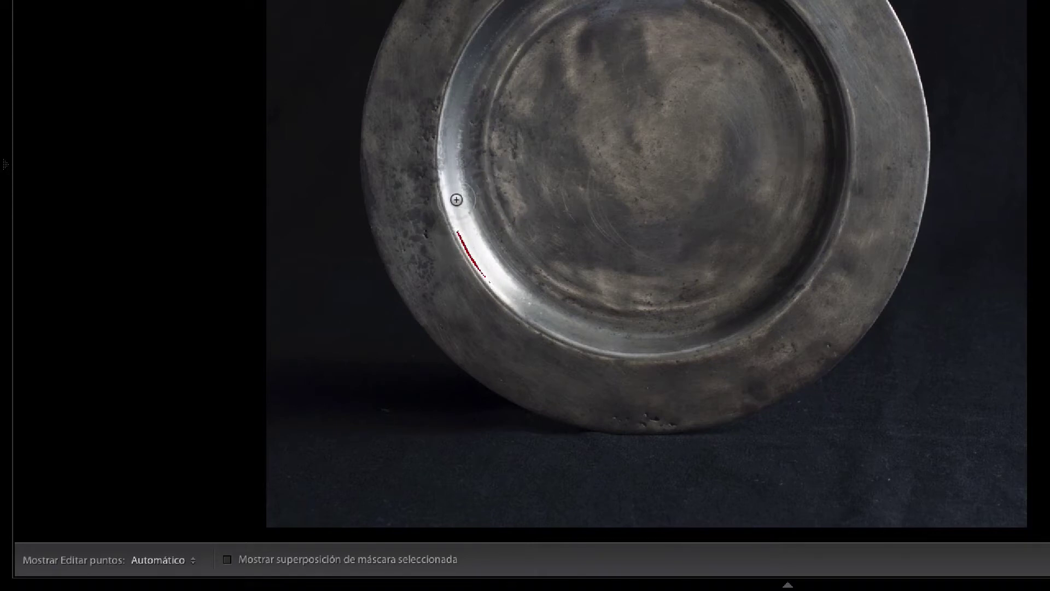
key(h)
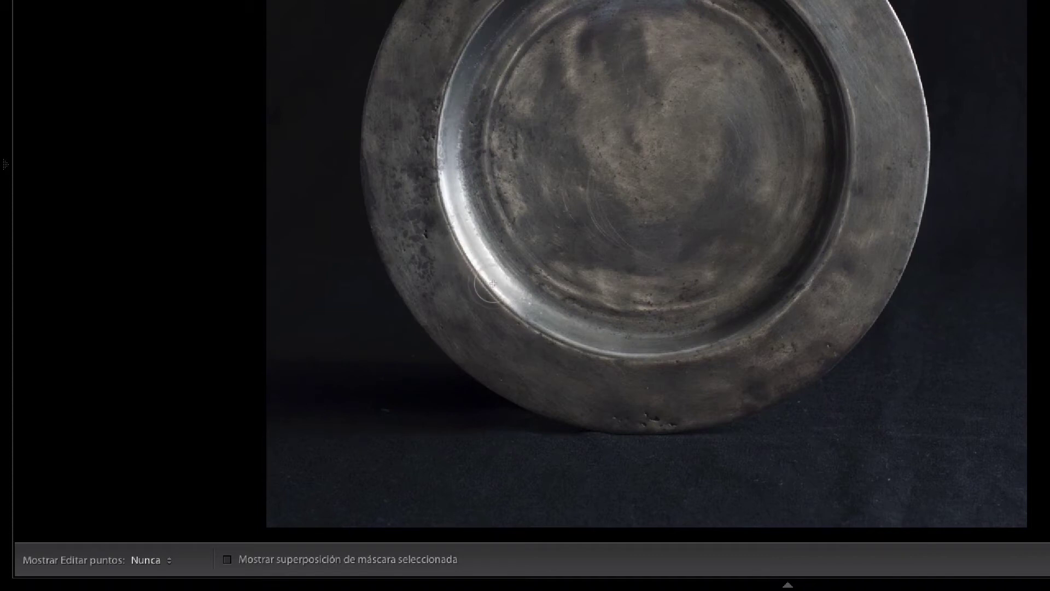
key(h)
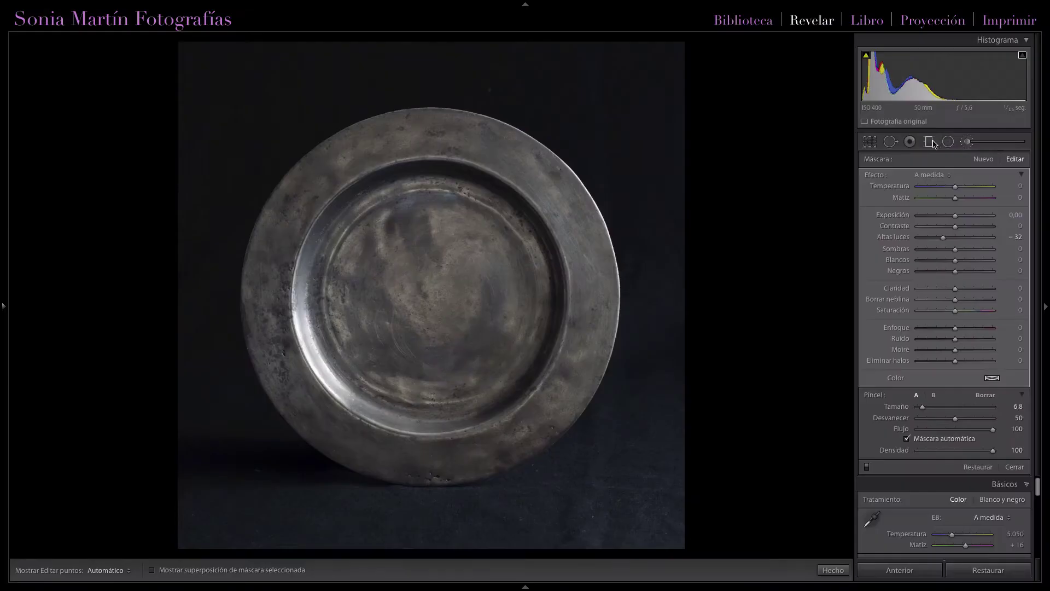
click(968, 143)
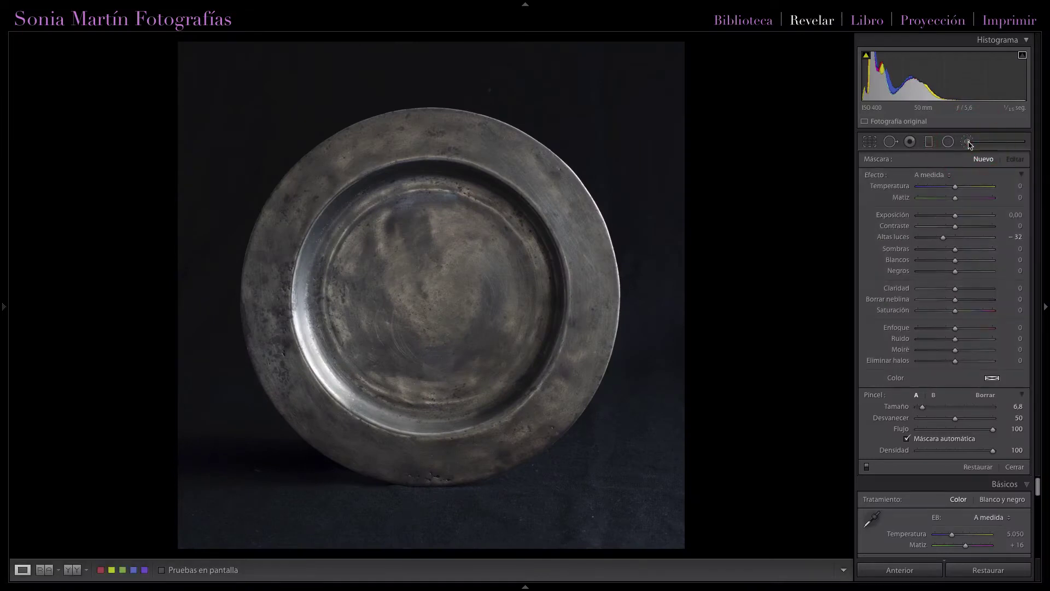
Step: Leave the brush and set global Contrast to +63
click(968, 142)
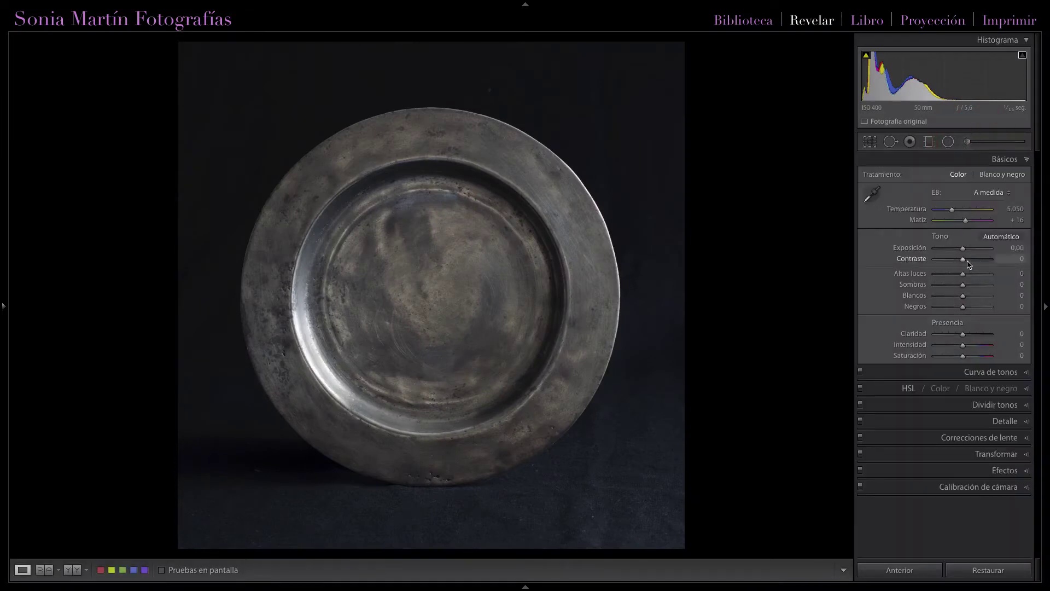
drag(963, 259, 981, 261)
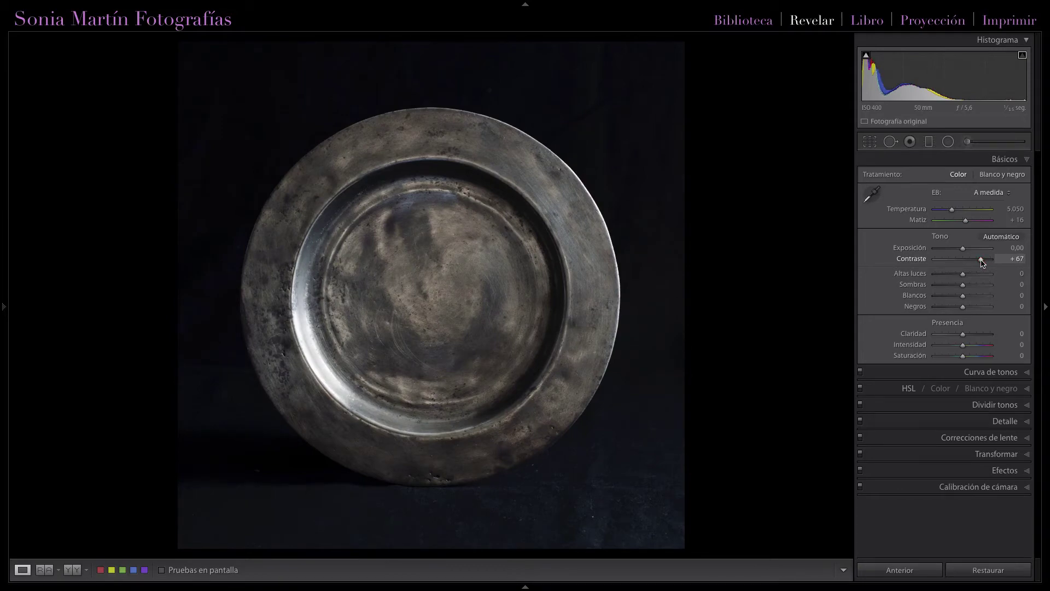
drag(983, 263, 981, 263)
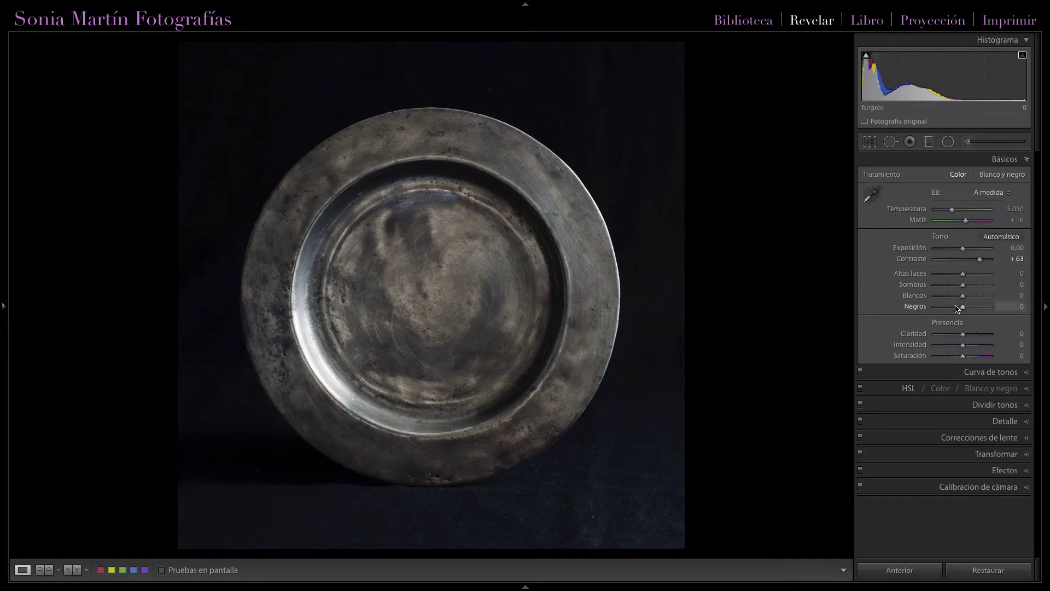
Step: Lower Blacks to about −10 while previewing shadow clipping with Alt
drag(964, 309, 959, 309)
key(alt)
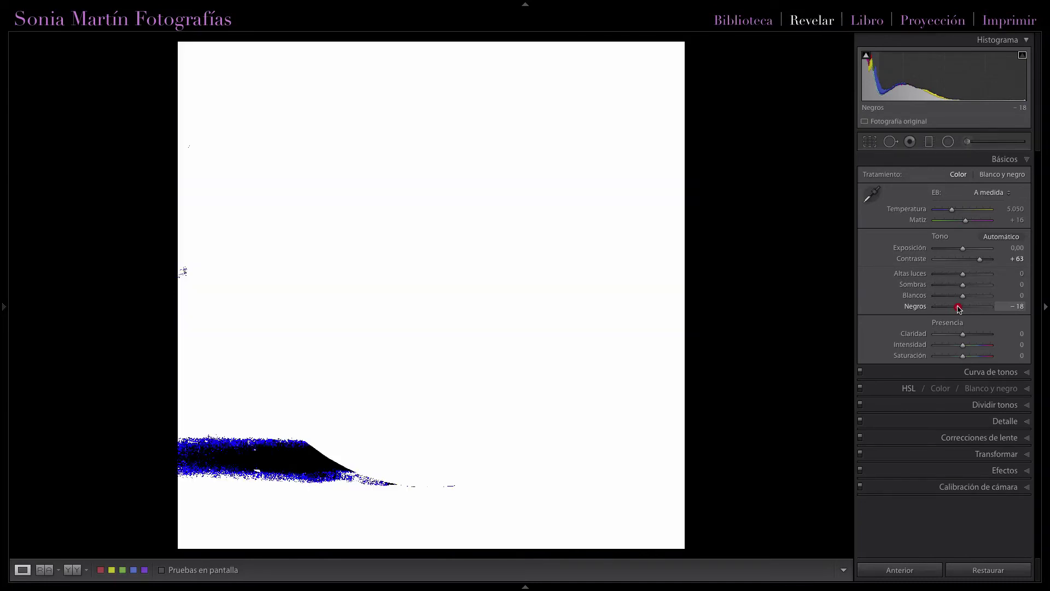
drag(958, 309, 953, 308)
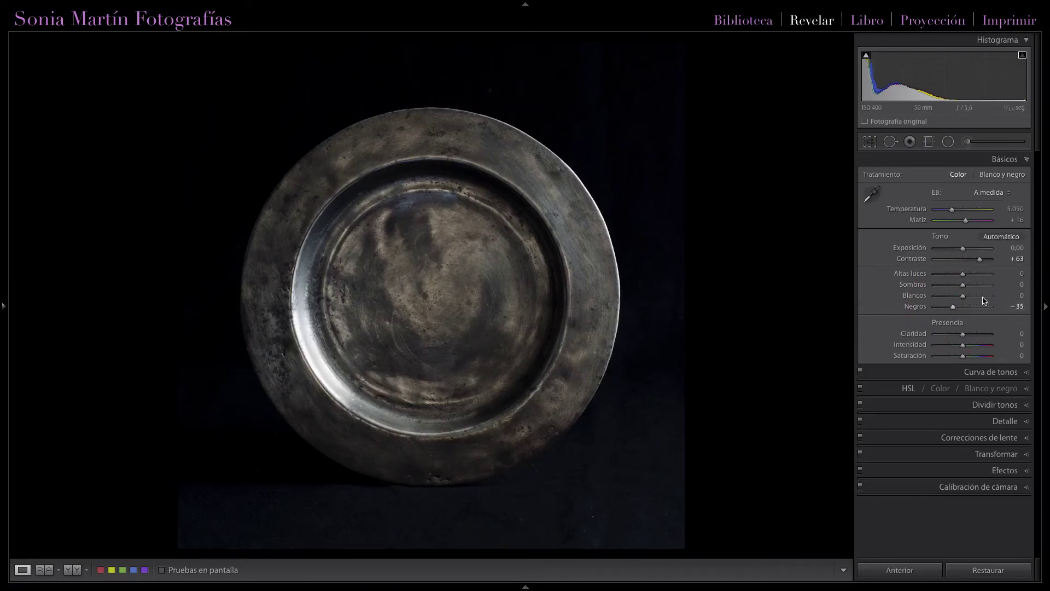
drag(953, 309, 961, 309)
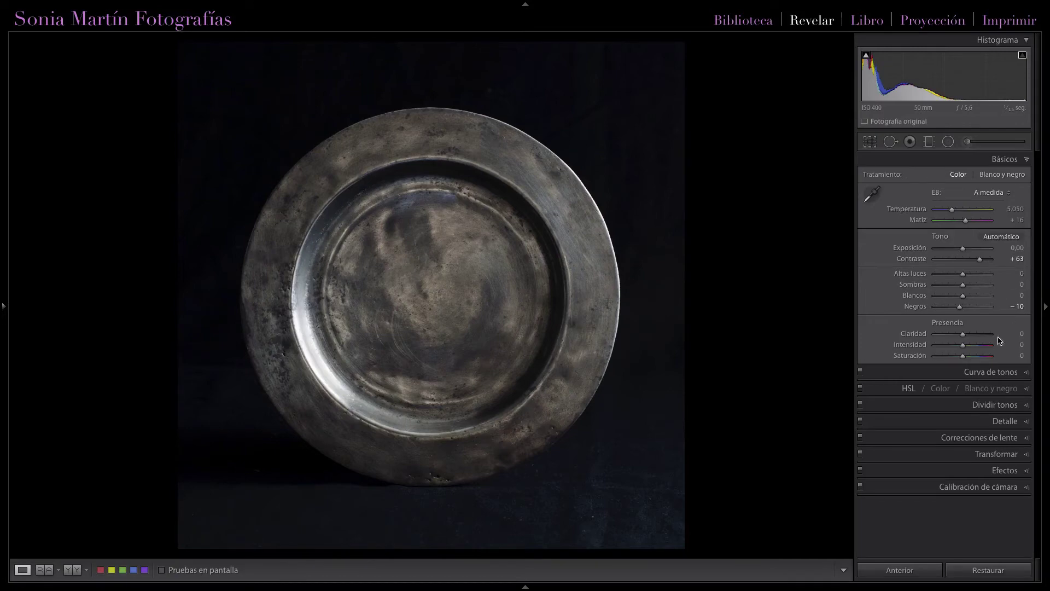
Step: Set Clarity to +13 and Vibrance to −8 in the Presence section
drag(964, 335, 968, 338)
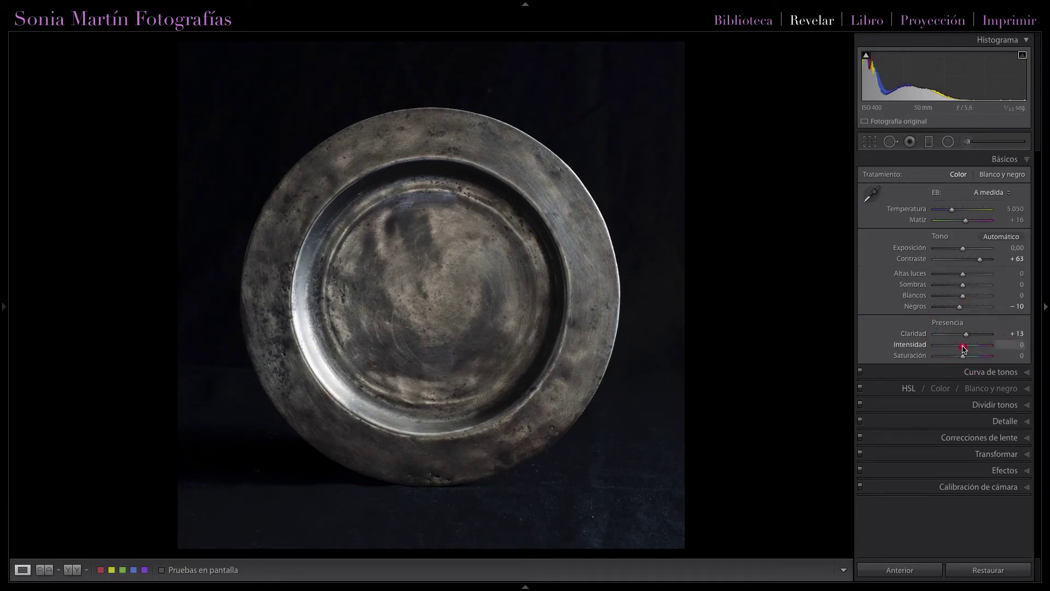
drag(964, 348, 958, 347)
drag(954, 346, 962, 347)
Step: Set the Heal spot size to 51 and remove the speck above the plate
click(890, 142)
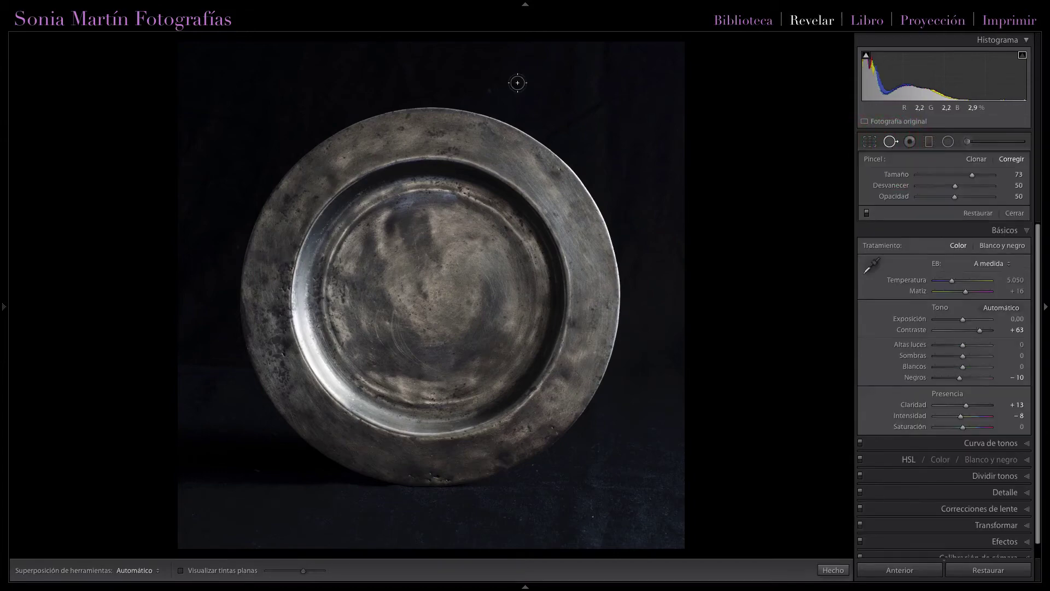
click(964, 176)
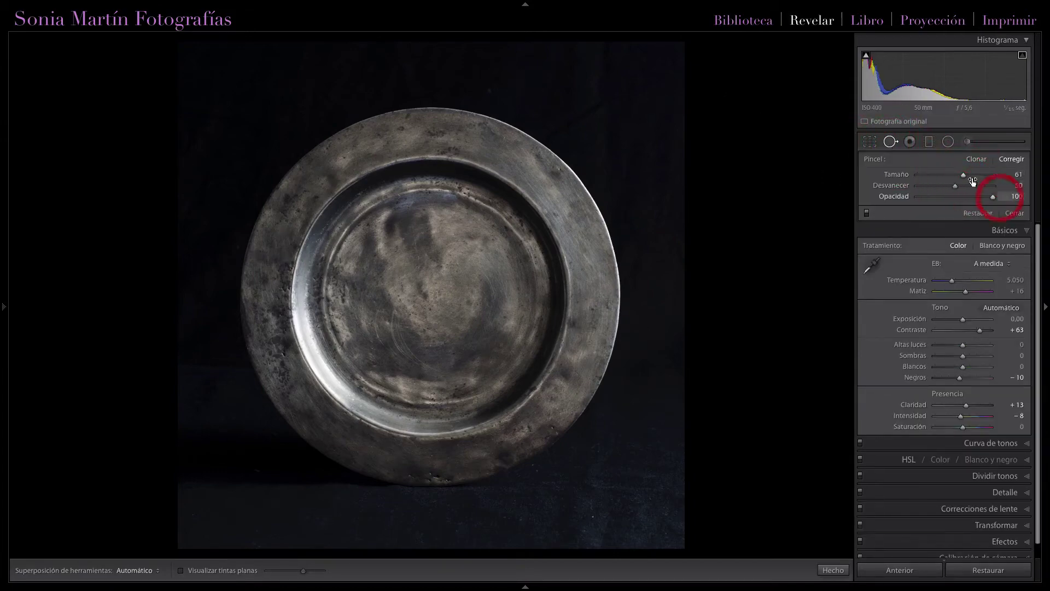
click(964, 176)
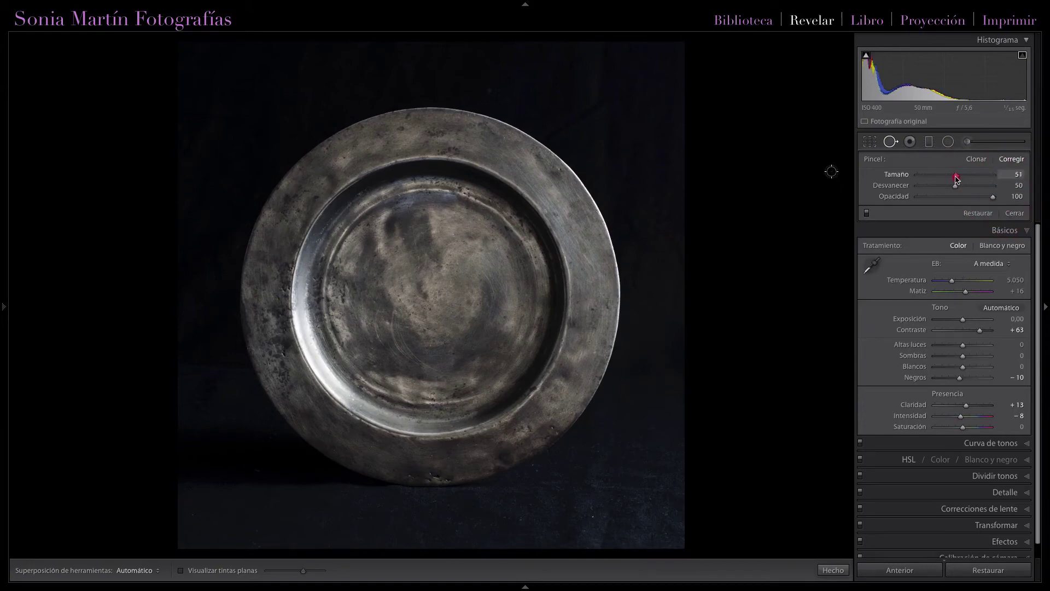
click(490, 90)
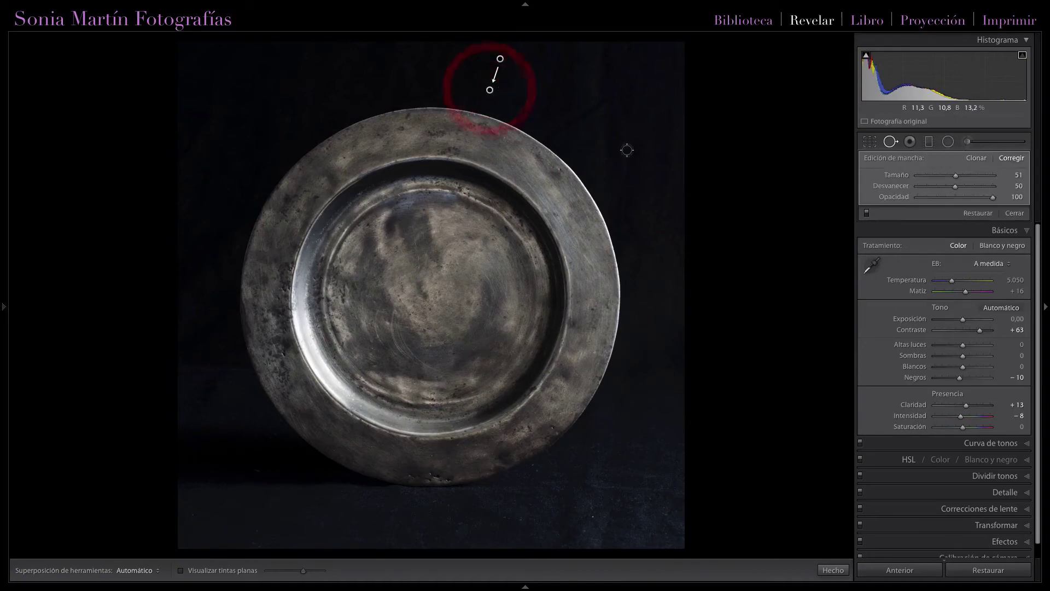
Step: Heal seven specks in the dark background below and right of the plate
click(518, 520)
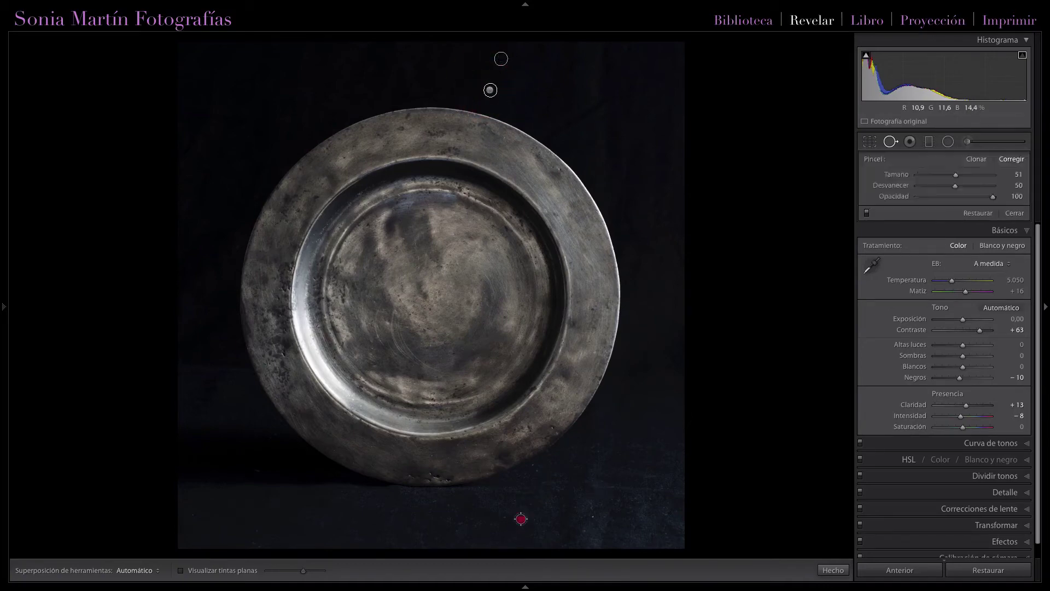
click(591, 516)
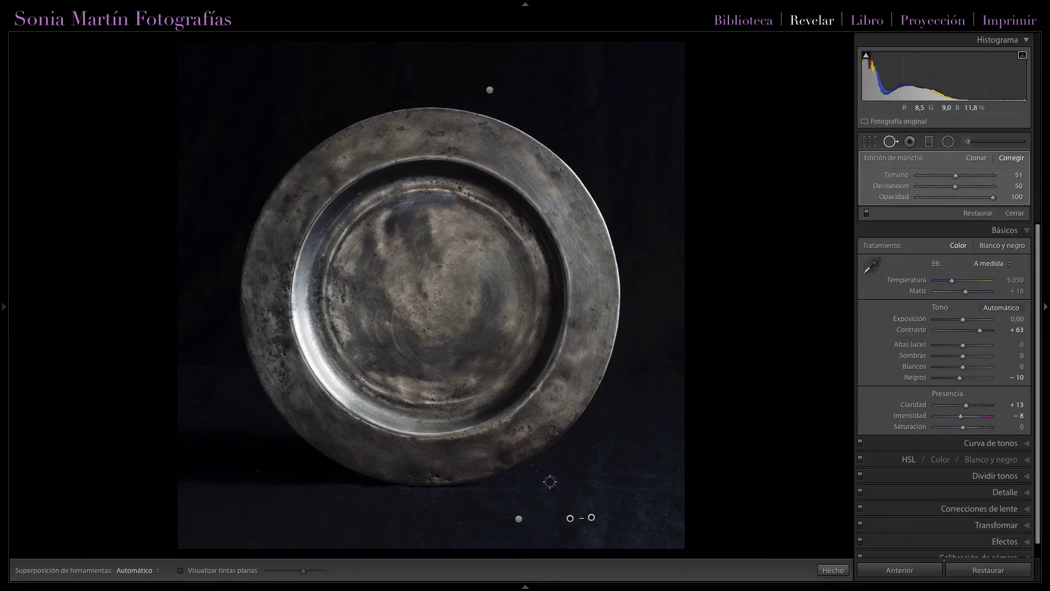
click(537, 470)
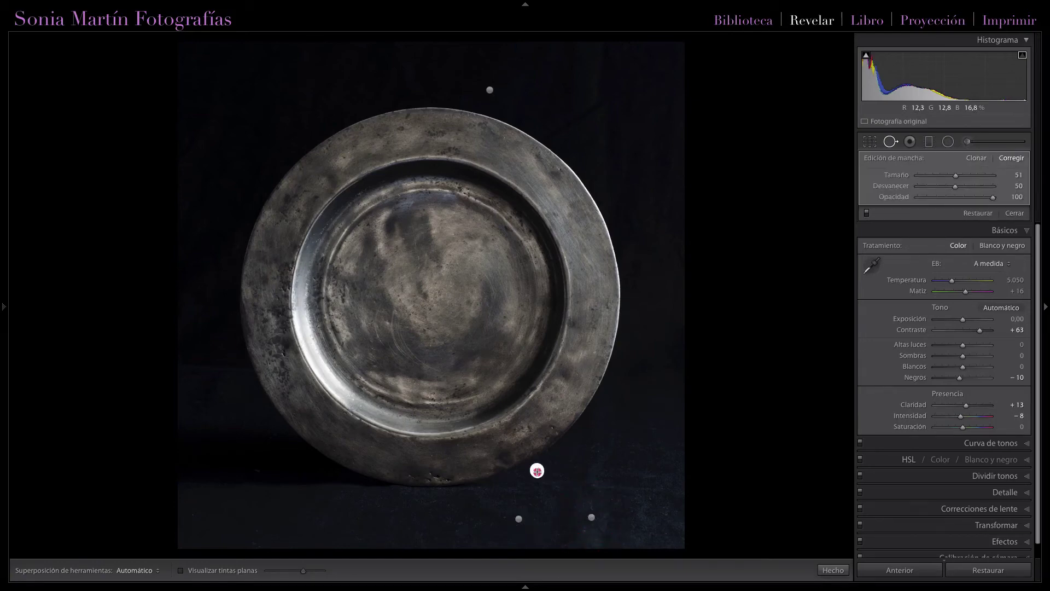
click(593, 450)
click(667, 512)
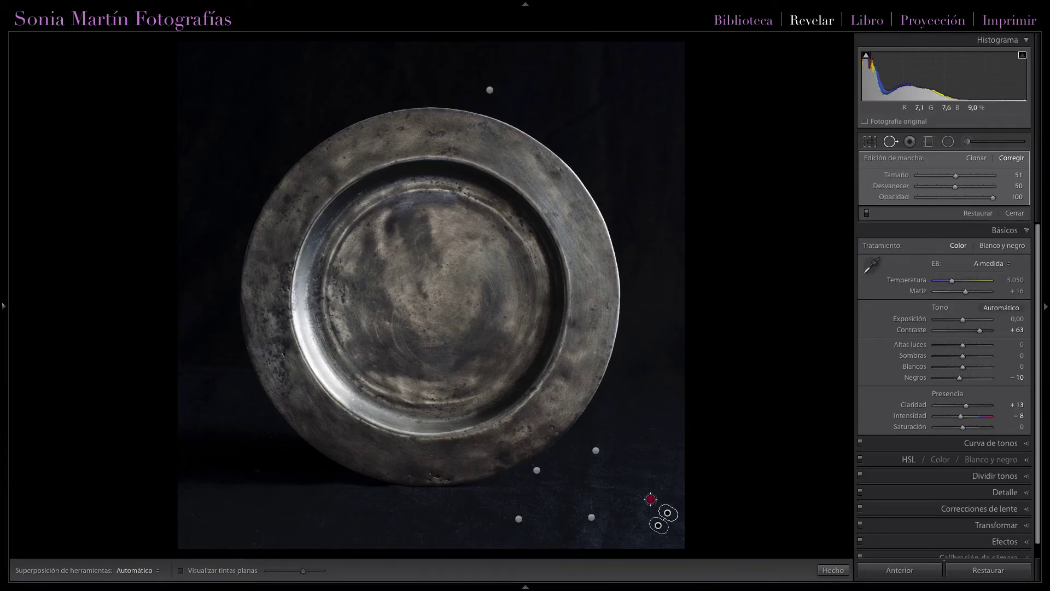
click(650, 499)
click(583, 530)
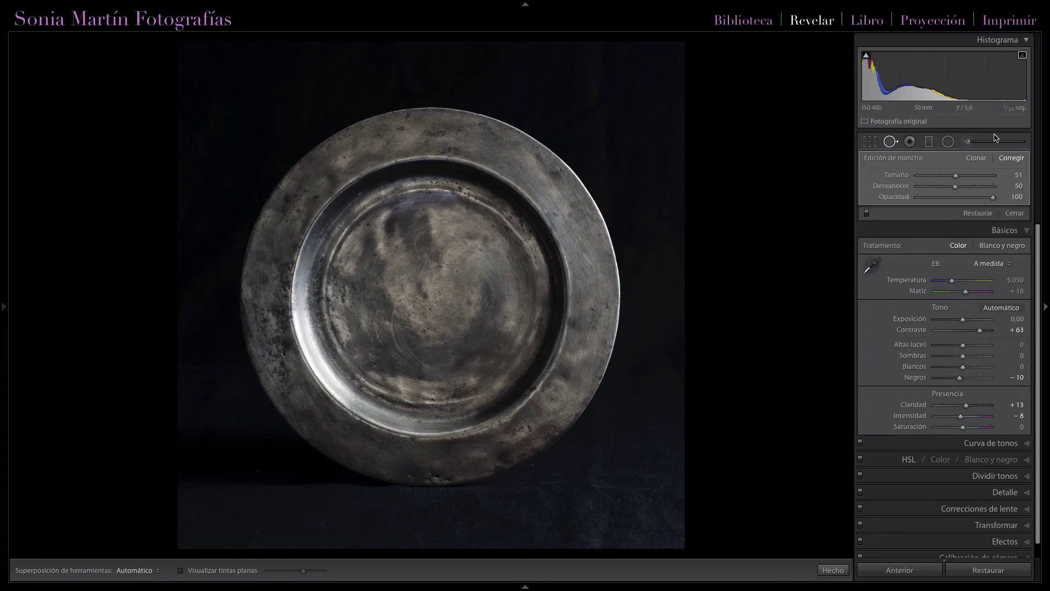
Step: Open the Adjustment Brush and choose brush B: size 16, feather 48, Auto Mask off
click(968, 141)
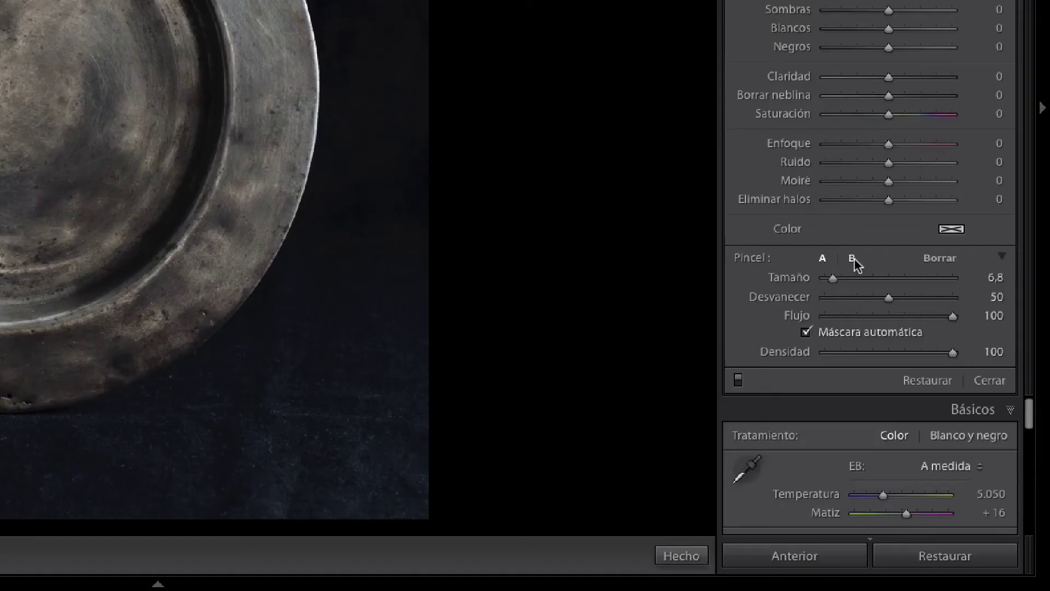
click(852, 259)
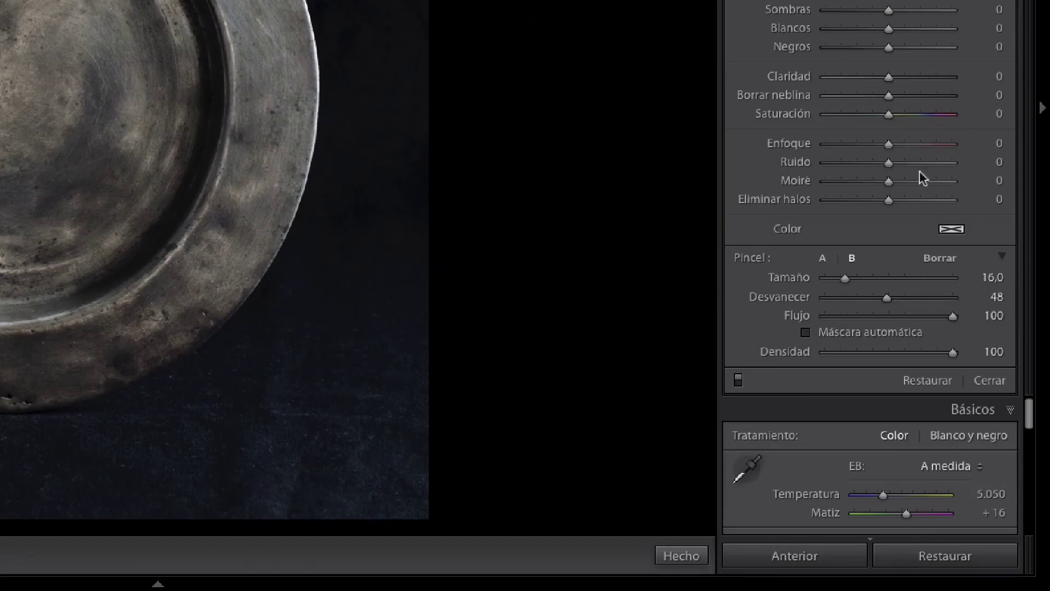
click(824, 263)
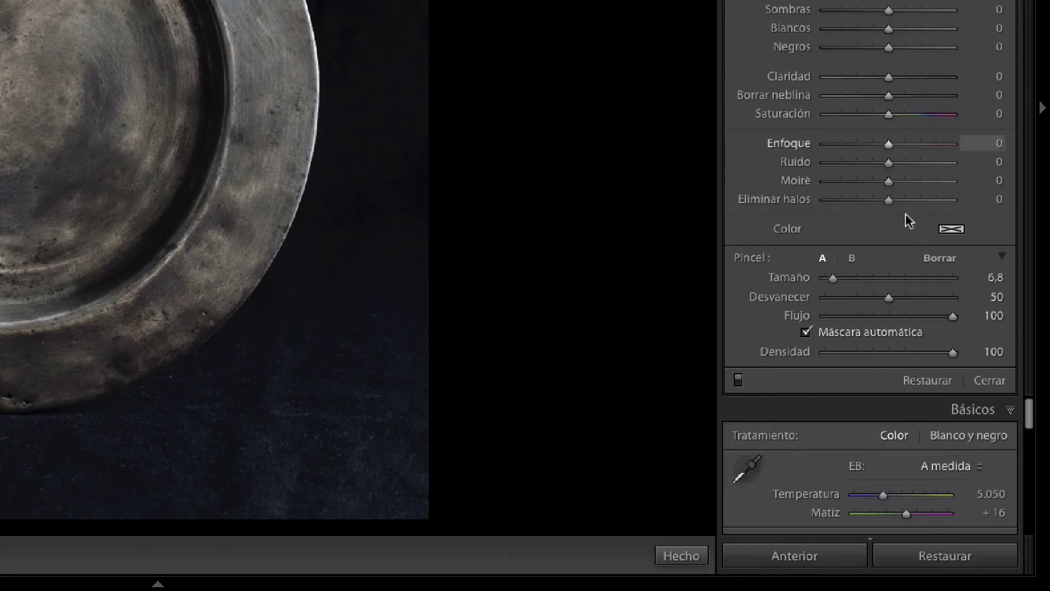
click(852, 258)
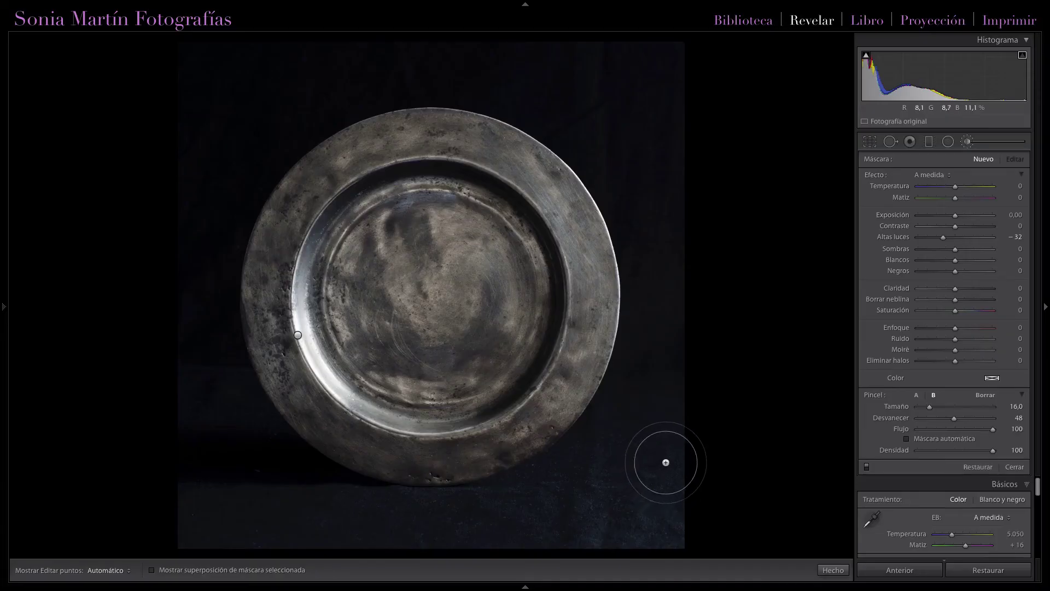
Step: Show the red mask overlay and paint the top, left and lower background with brush B
key(o)
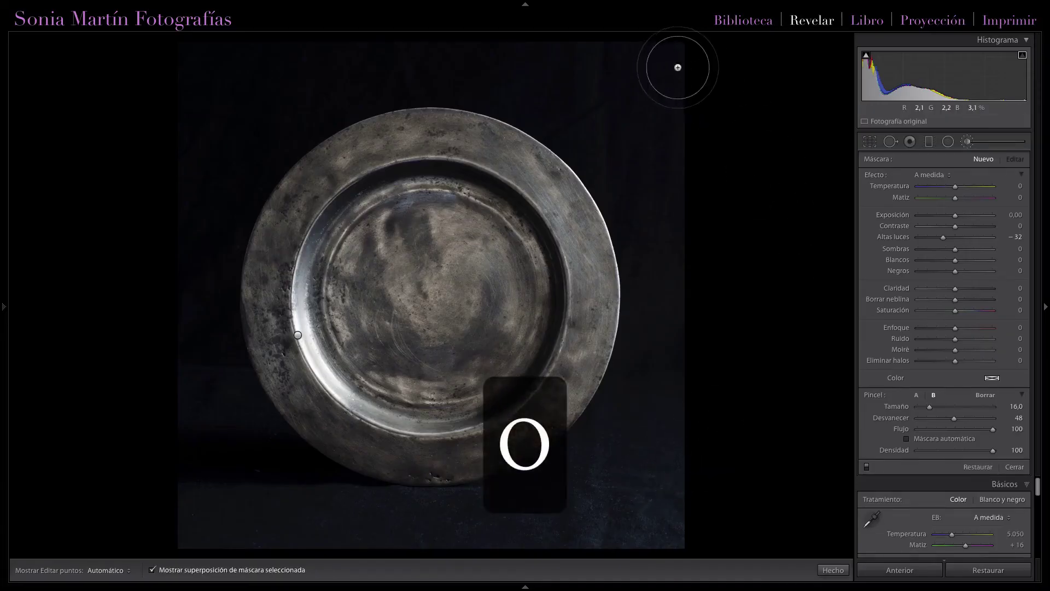
drag(677, 66, 441, 32)
mouse_move(649, 52)
mouse_down()
mouse_move(171, 75)
mouse_move(288, 70)
mouse_up()
mouse_move(169, 228)
mouse_down()
mouse_move(285, 572)
mouse_move(218, 499)
mouse_move(270, 520)
mouse_move(485, 553)
mouse_move(671, 474)
mouse_move(572, 527)
mouse_move(638, 452)
mouse_move(697, 321)
mouse_move(675, 135)
mouse_move(551, 40)
mouse_move(631, 114)
mouse_move(680, 251)
mouse_move(659, 381)
mouse_move(605, 476)
mouse_move(520, 525)
mouse_move(392, 530)
mouse_move(294, 522)
mouse_move(214, 445)
mouse_move(164, 359)
mouse_move(169, 237)
mouse_move(219, 138)
mouse_move(288, 71)
mouse_move(445, 44)
mouse_move(553, 70)
mouse_move(635, 153)
mouse_move(659, 207)
mouse_up()
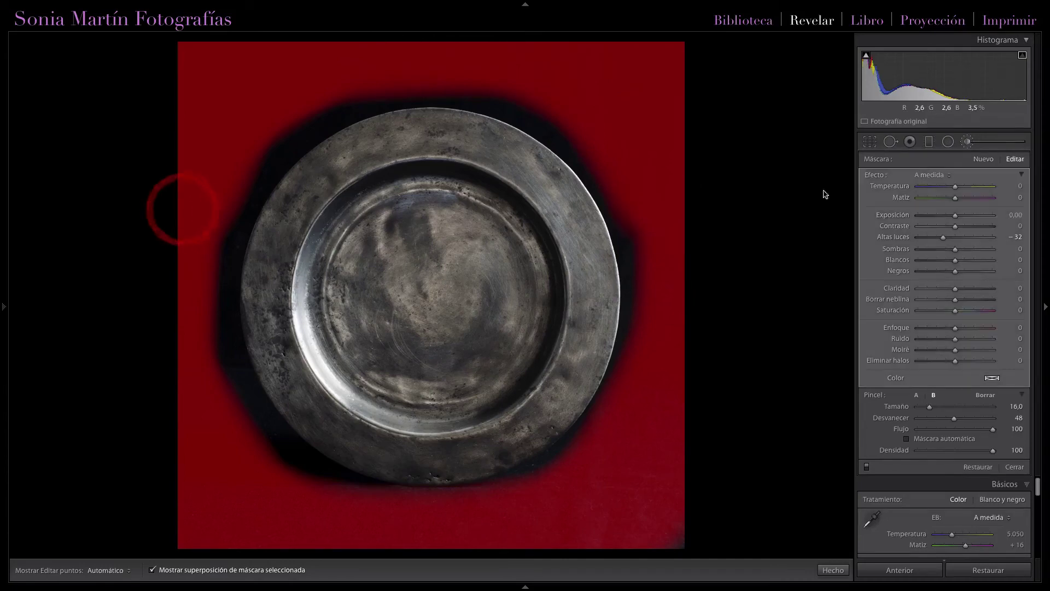
Step: Mask the shadows hugging the plate edge with auto-masked brush A at size 11,1
click(917, 395)
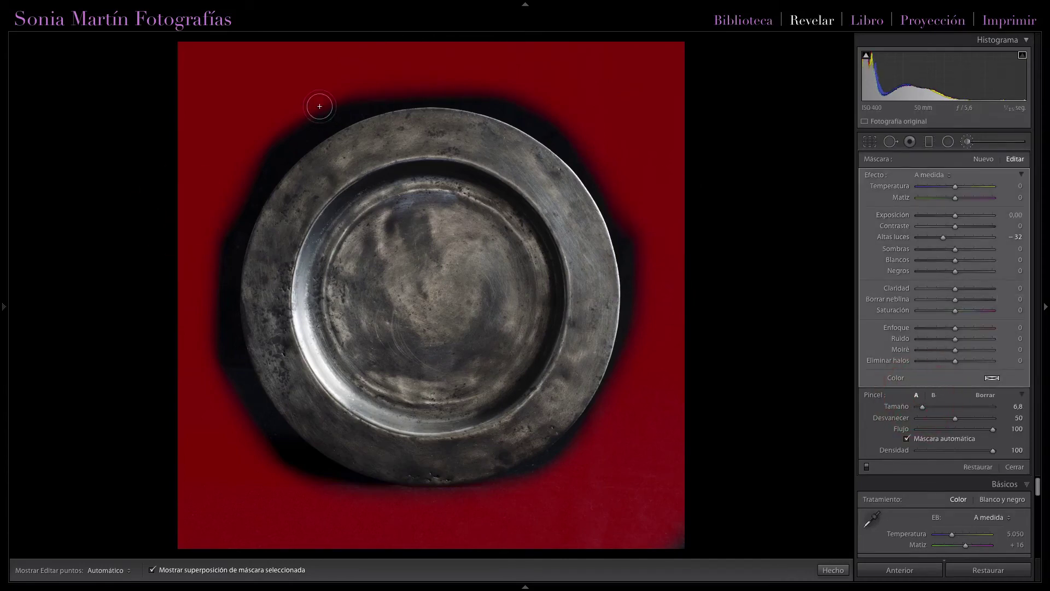
drag(922, 407, 926, 407)
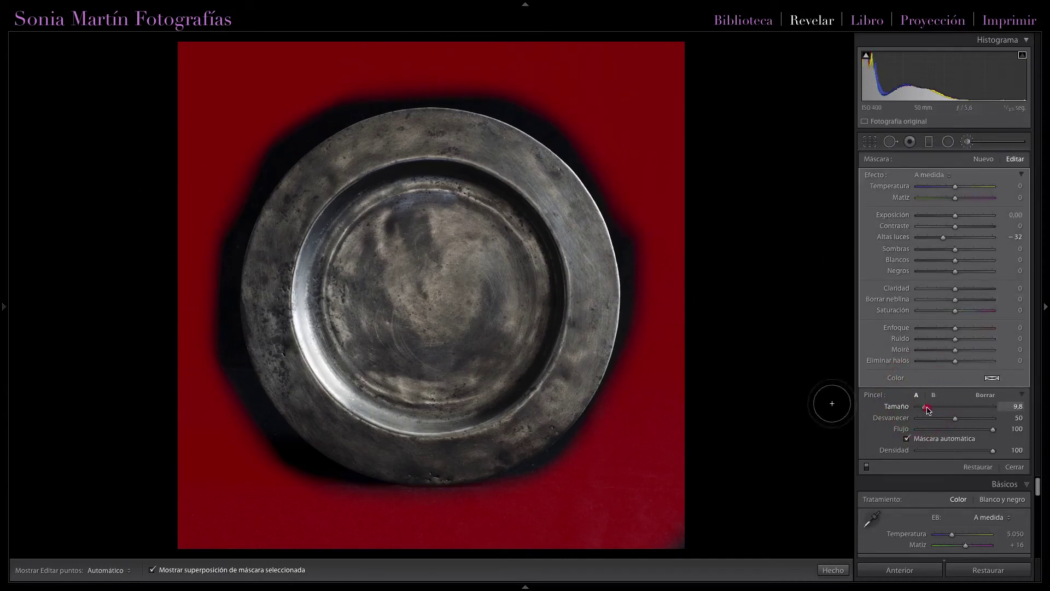
key(h)
mouse_move(289, 113)
mouse_down()
mouse_move(387, 82)
mouse_move(422, 87)
mouse_up()
mouse_move(316, 108)
mouse_down()
mouse_move(493, 82)
mouse_move(548, 111)
mouse_move(593, 159)
mouse_move(642, 251)
mouse_move(621, 227)
mouse_up()
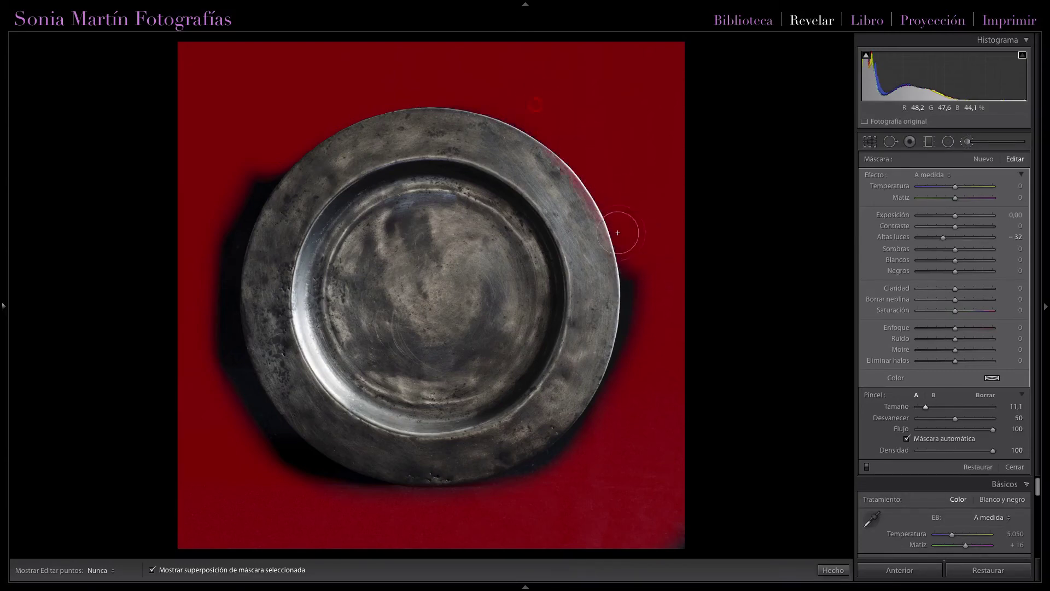
key(h)
mouse_move(585, 186)
mouse_down()
mouse_move(643, 265)
mouse_move(647, 288)
mouse_move(637, 241)
mouse_move(643, 356)
mouse_move(647, 337)
mouse_move(614, 419)
mouse_move(539, 495)
mouse_move(592, 448)
mouse_move(481, 500)
mouse_move(391, 521)
mouse_move(279, 492)
mouse_move(397, 512)
mouse_move(286, 481)
mouse_move(364, 494)
mouse_move(351, 486)
mouse_move(368, 485)
mouse_move(321, 461)
mouse_move(413, 500)
mouse_move(457, 485)
mouse_move(363, 488)
mouse_move(272, 454)
mouse_move(235, 403)
mouse_move(214, 356)
mouse_move(208, 248)
mouse_move(234, 169)
mouse_move(274, 136)
mouse_move(232, 188)
mouse_move(204, 261)
mouse_move(213, 244)
mouse_move(213, 350)
mouse_up()
key(h)
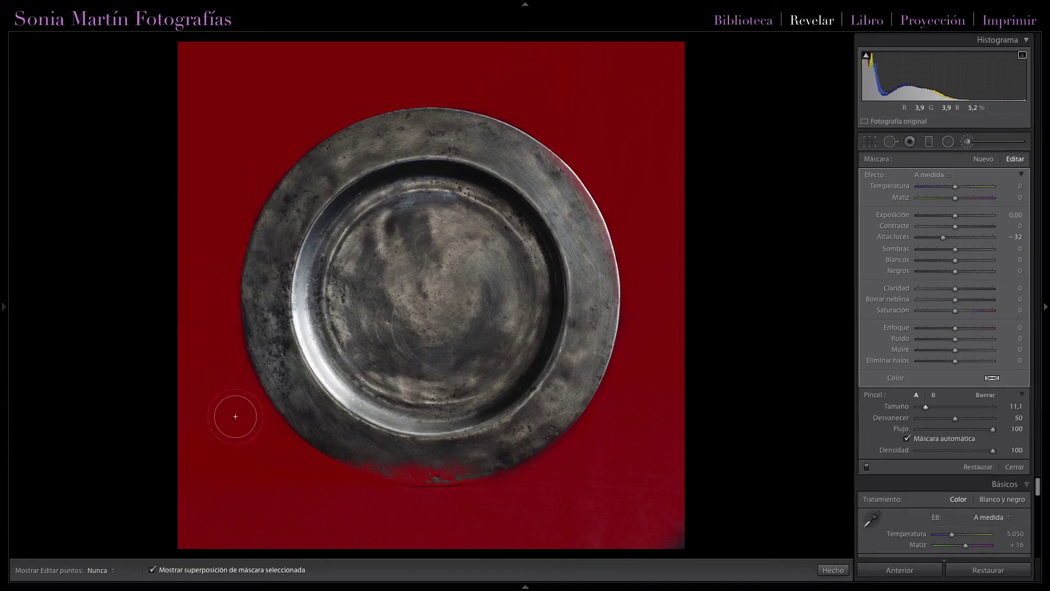
Step: Erase the stray mask along the plate's lower rim with a size 3,2 eraser, then resume auto-mask painting
key(h)
key(alt)
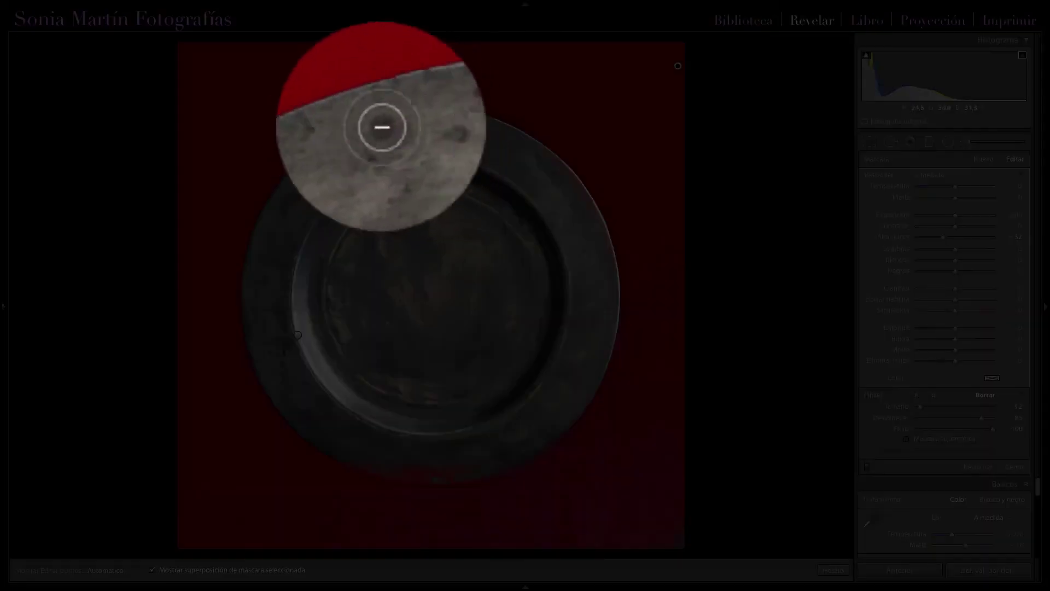
drag(382, 127, 574, 185)
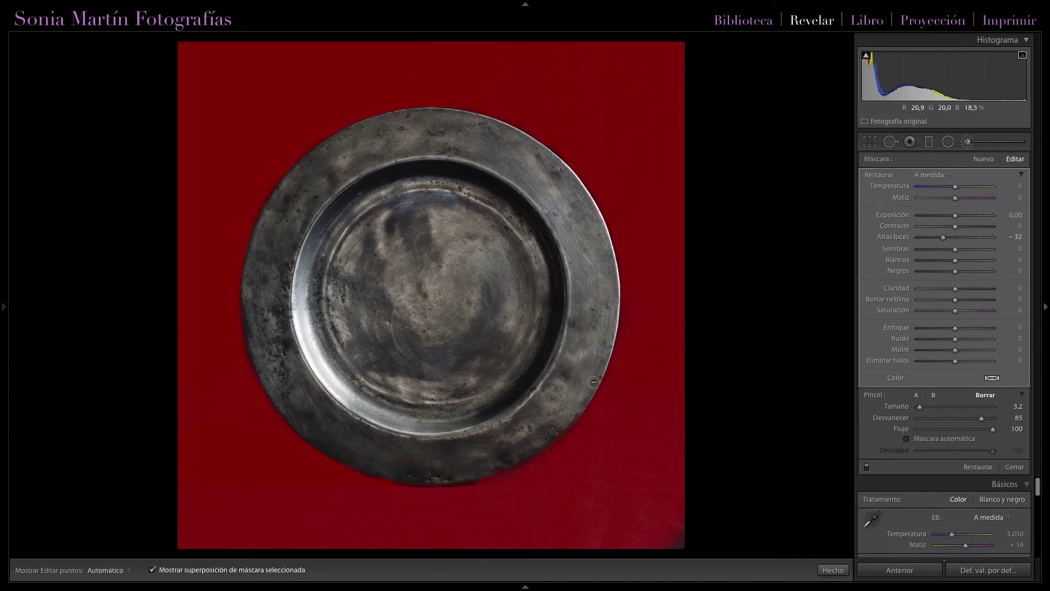
key(alt)
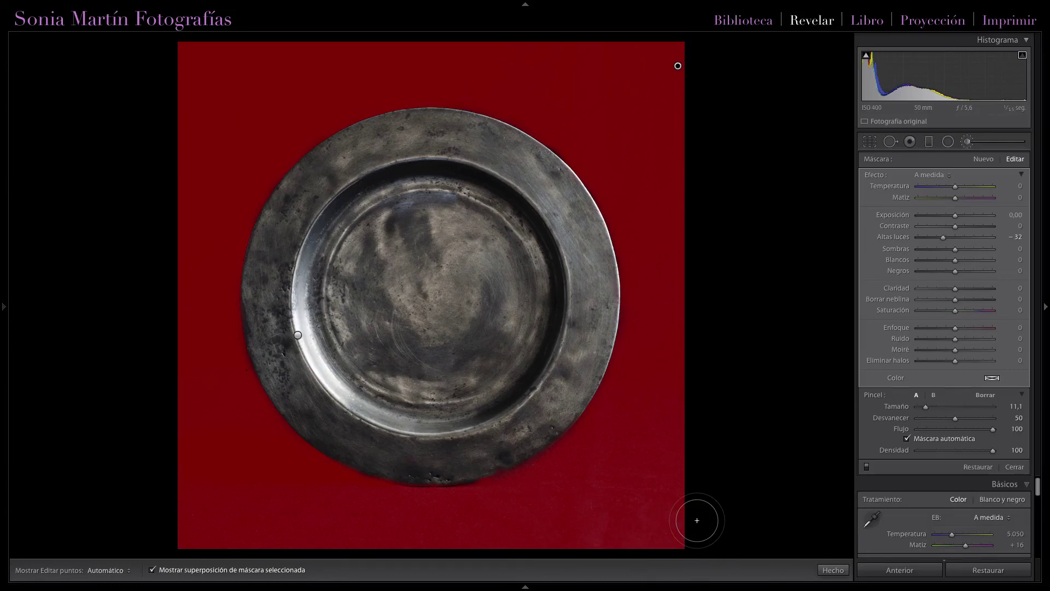
Step: Reset the background mask's Highlights to 0 and lower its Exposure to −1.91
key(o)
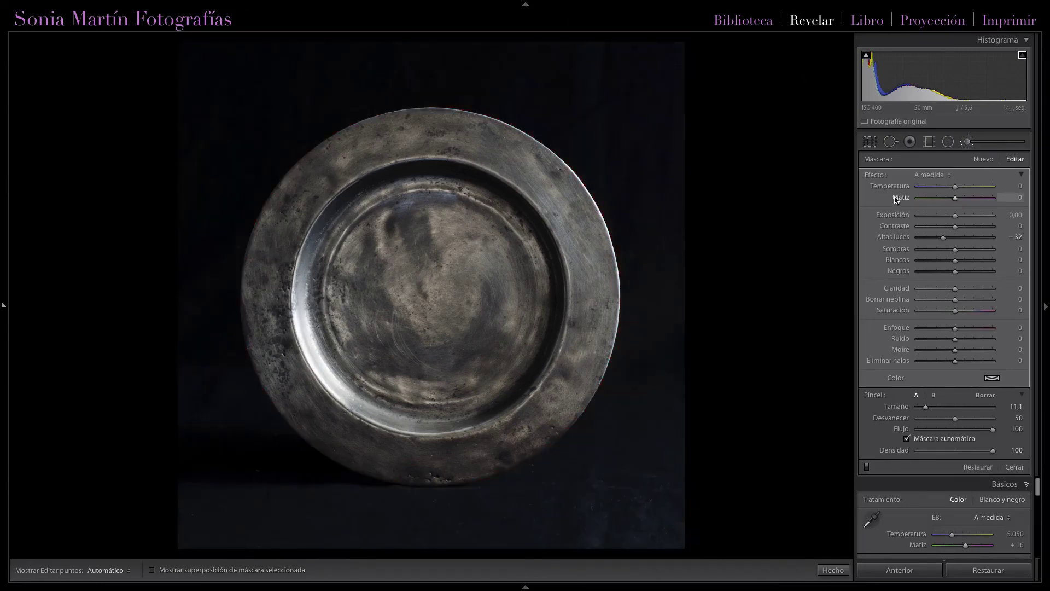
double_click(876, 176)
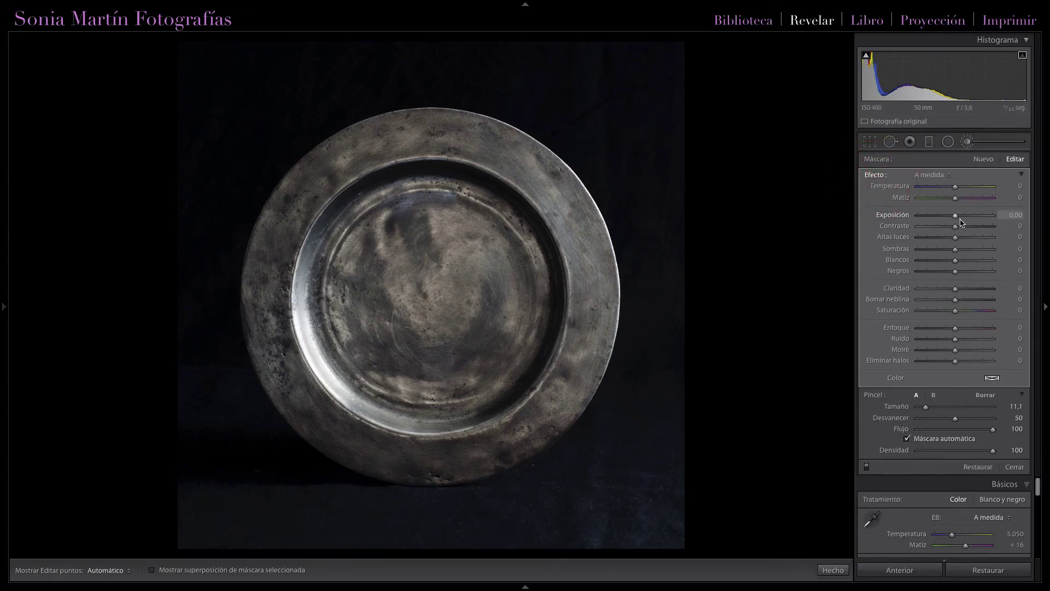
drag(956, 218, 949, 218)
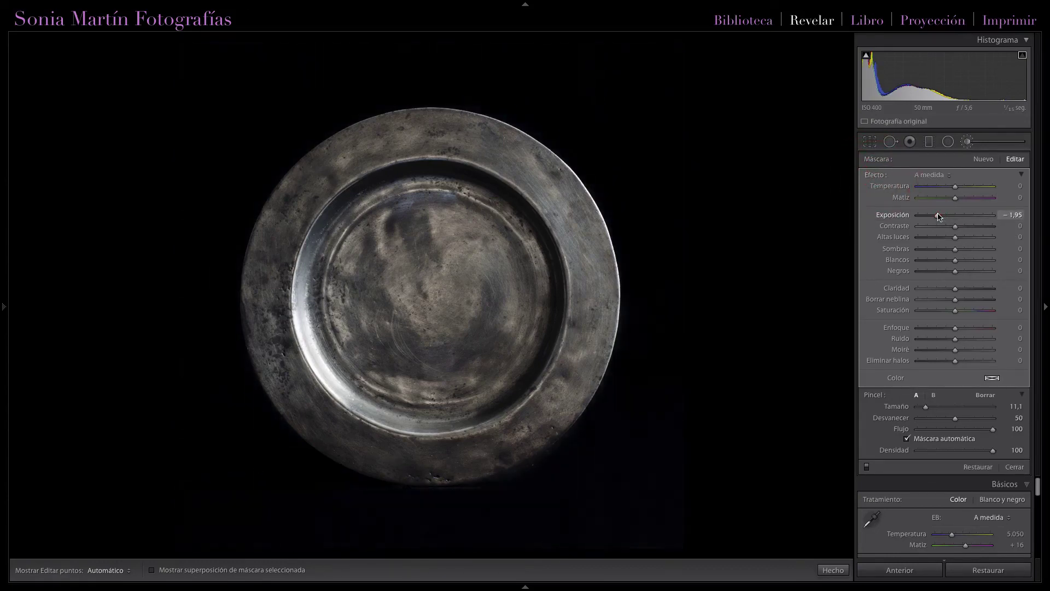
drag(939, 216, 939, 213)
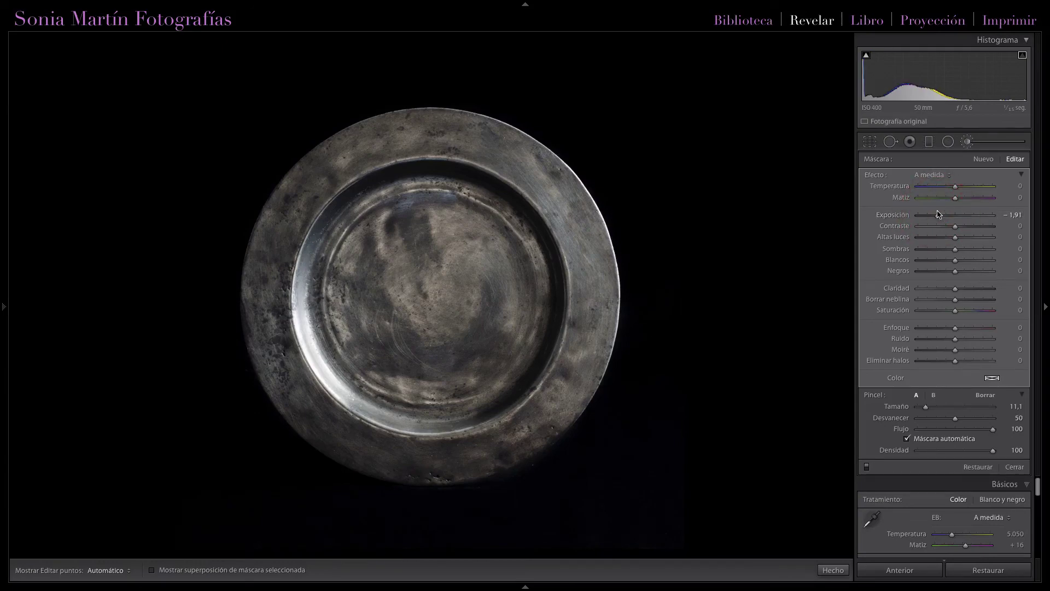
Step: Heal the remaining specks on the plate's lower rim and in the background right of the plate
click(890, 143)
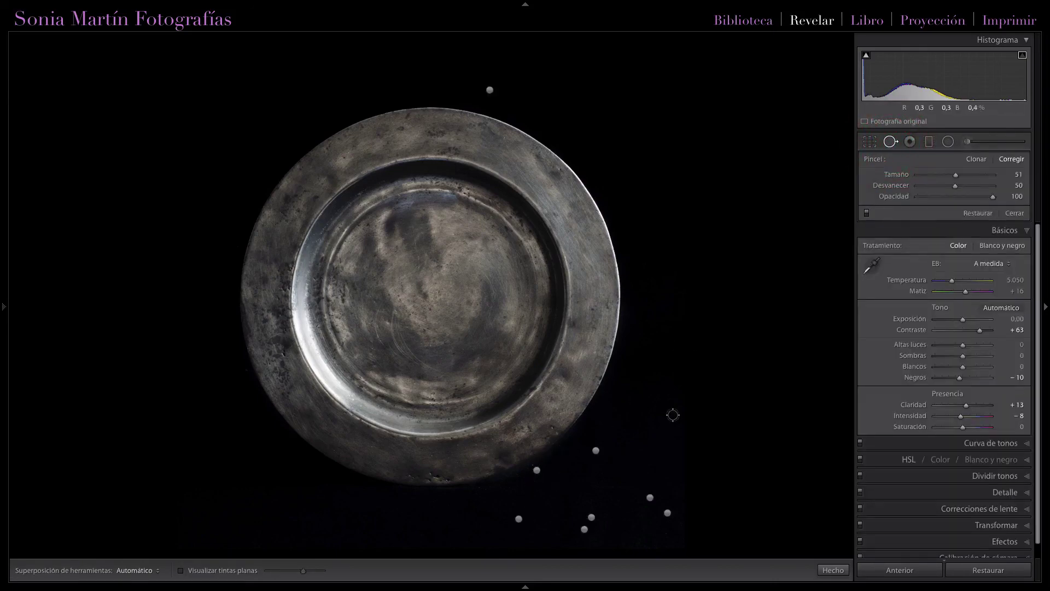
key(h)
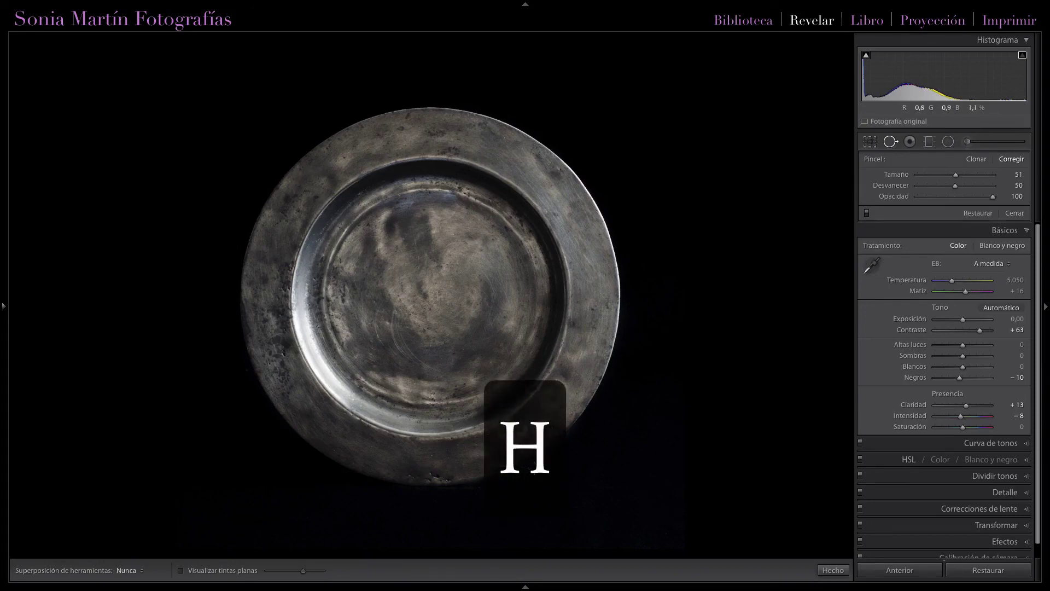
click(533, 466)
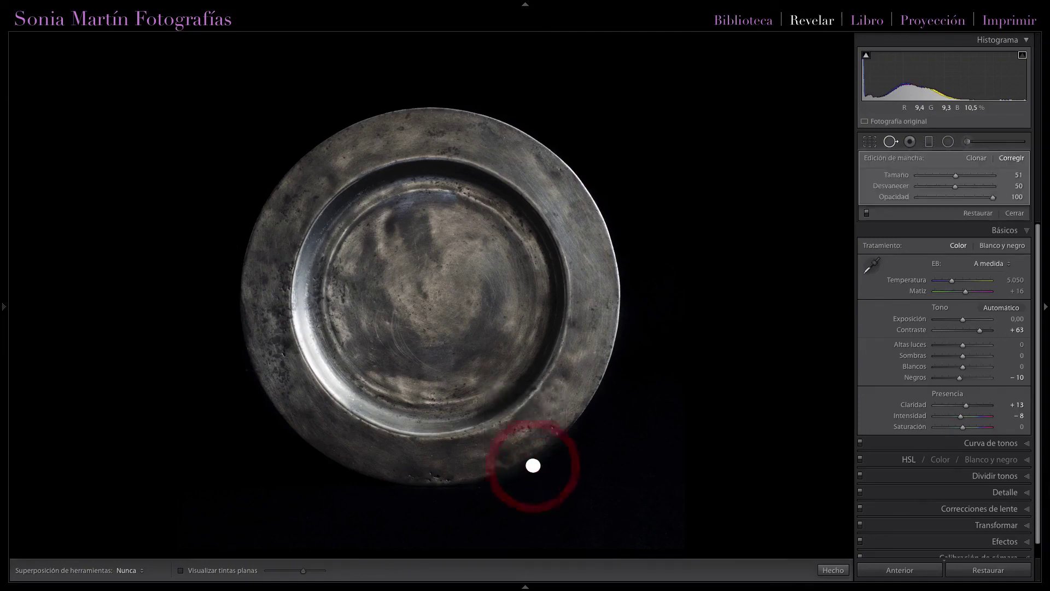
click(692, 377)
click(690, 377)
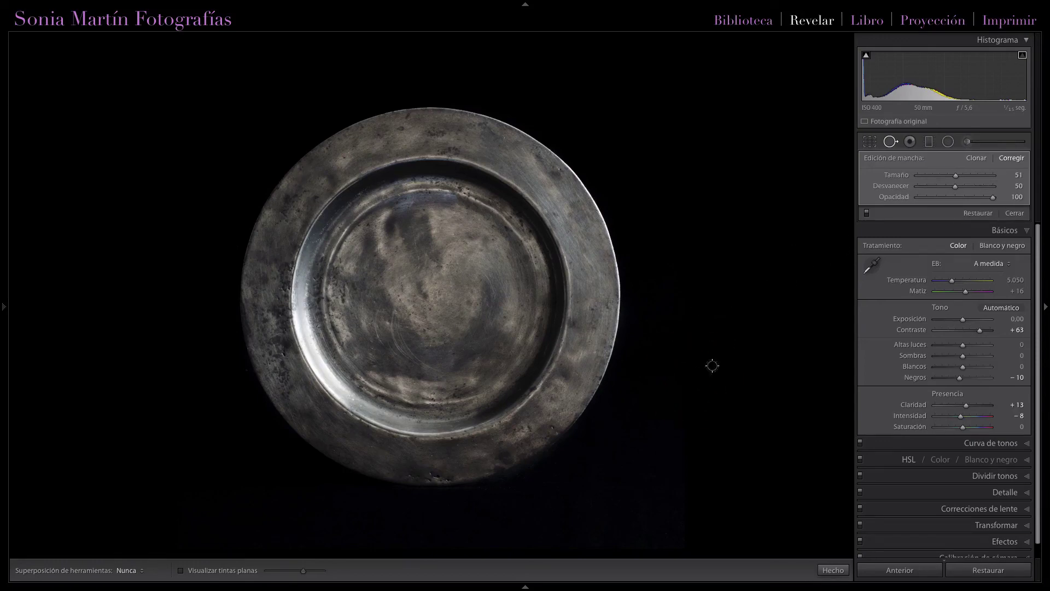
click(693, 377)
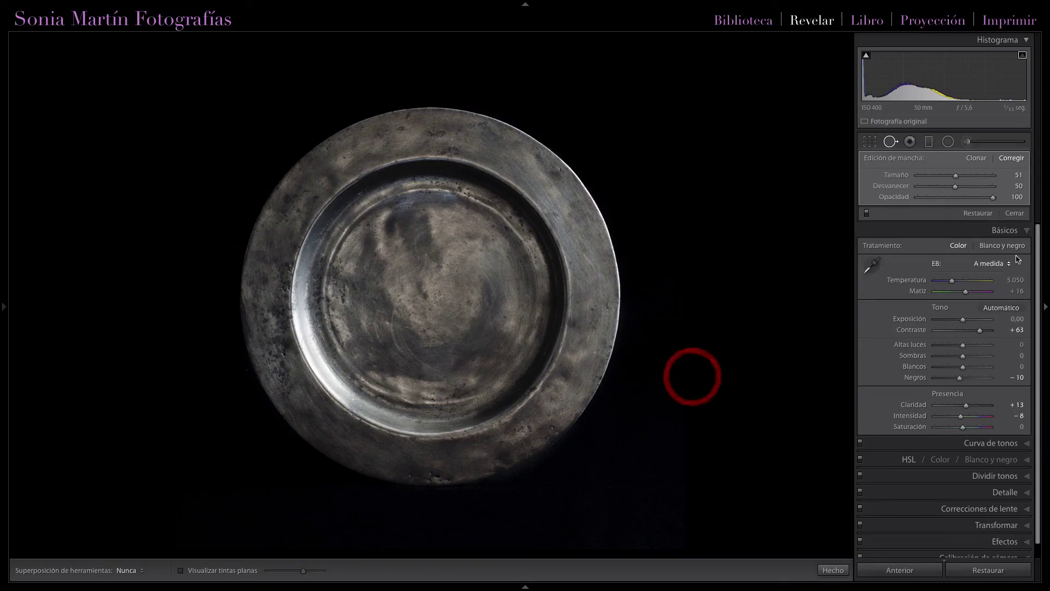